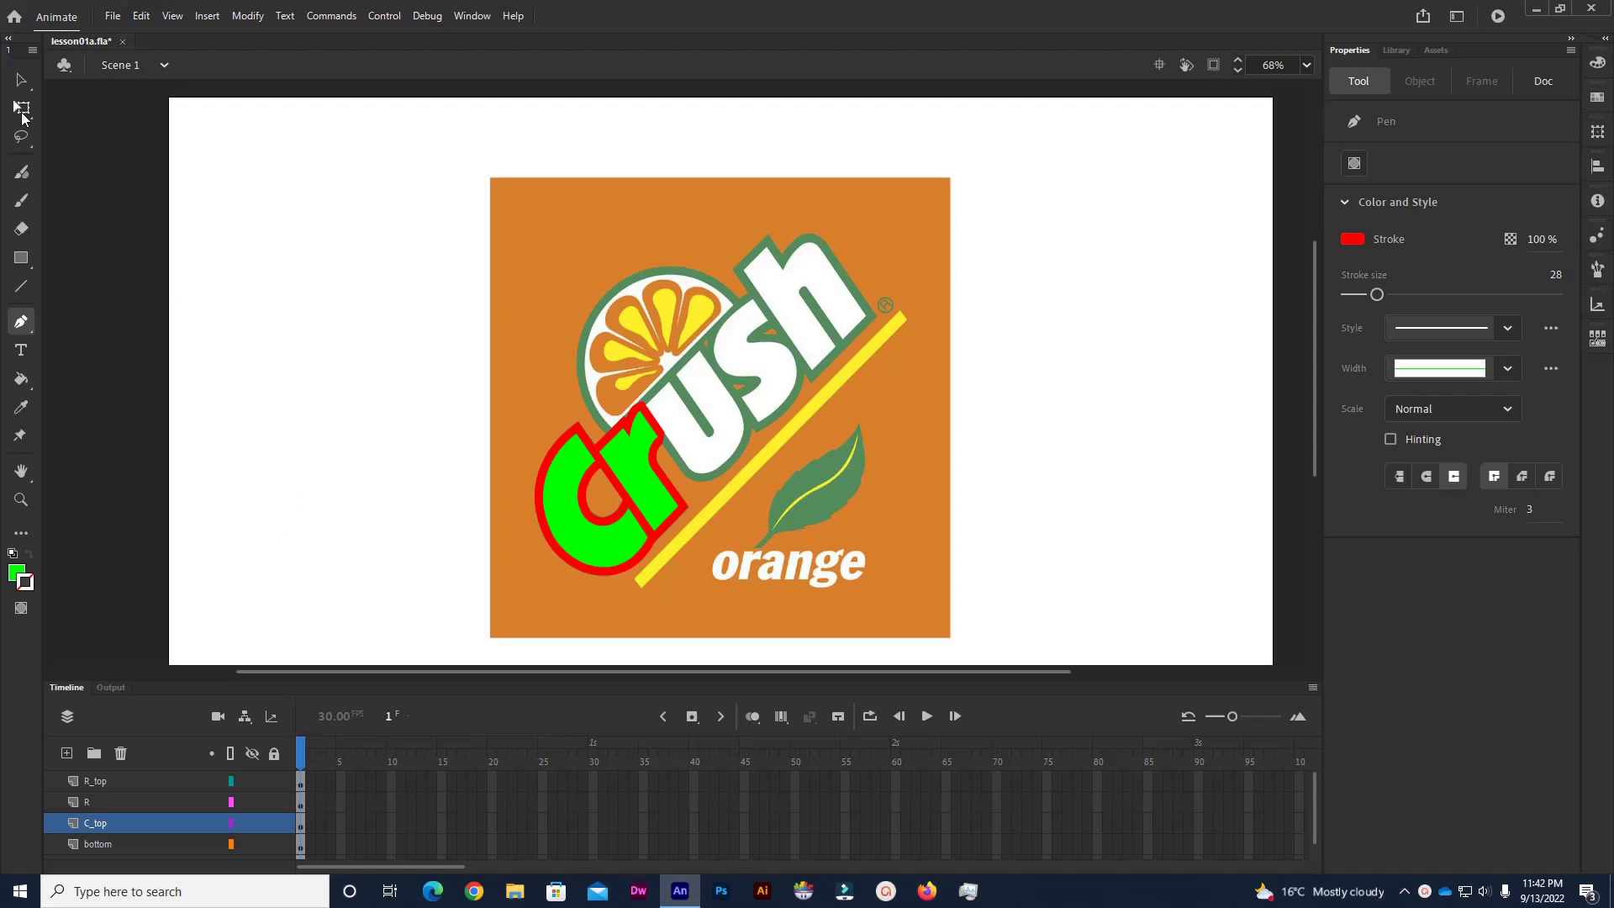
- Pick the Selection Tool and frame the green c letter, ending at 137% zoom
left_click(19, 82)
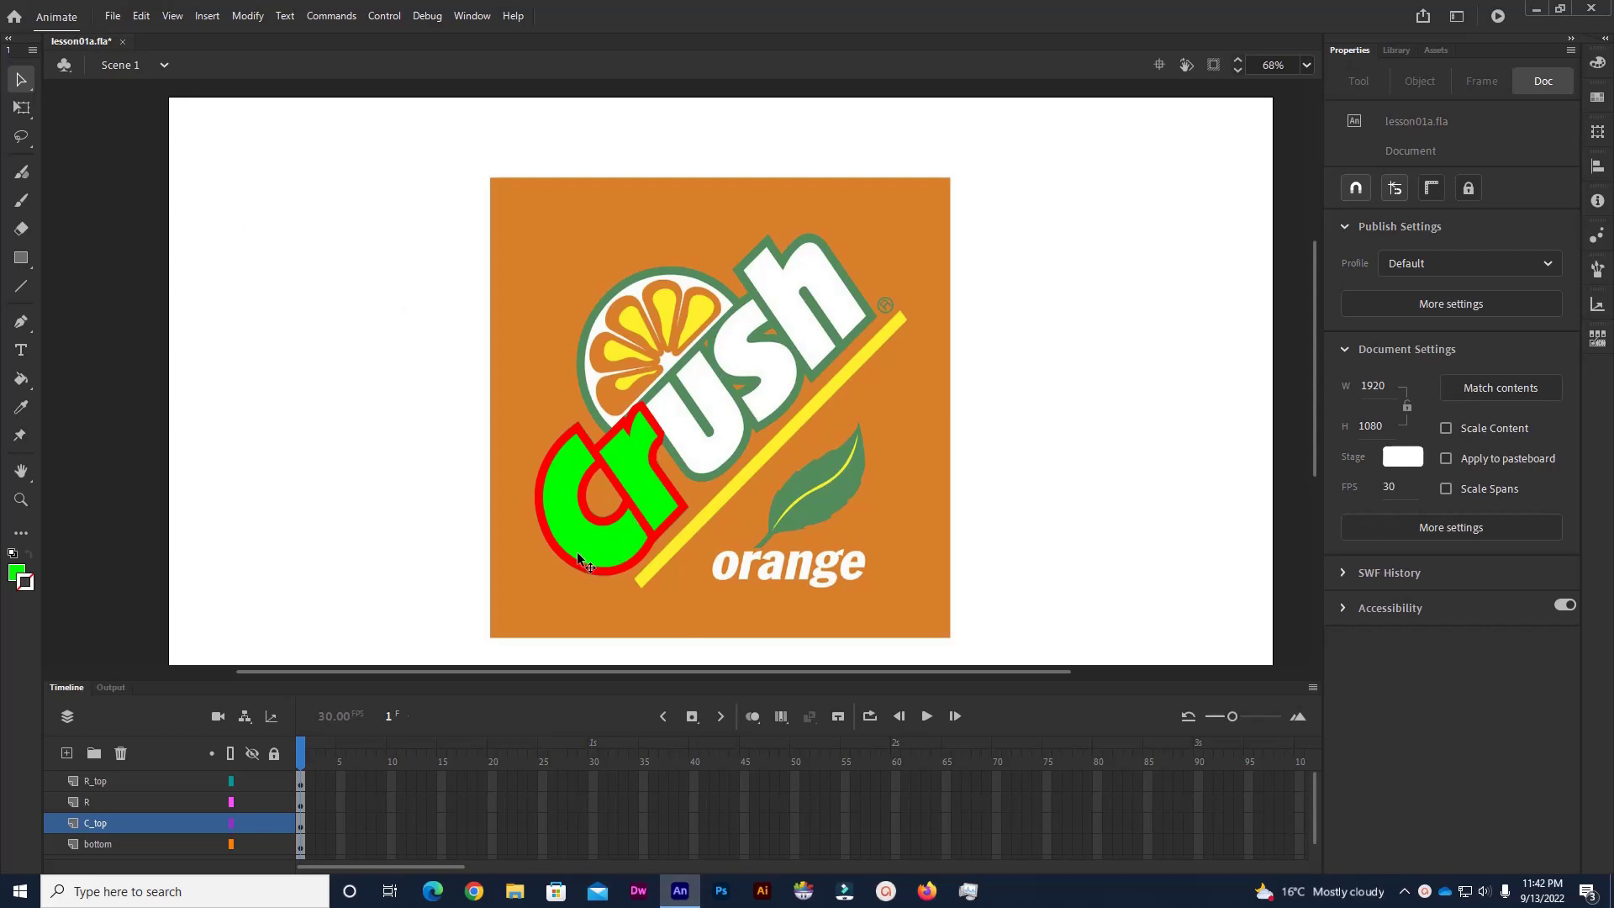
scroll(578, 557, "up", 3)
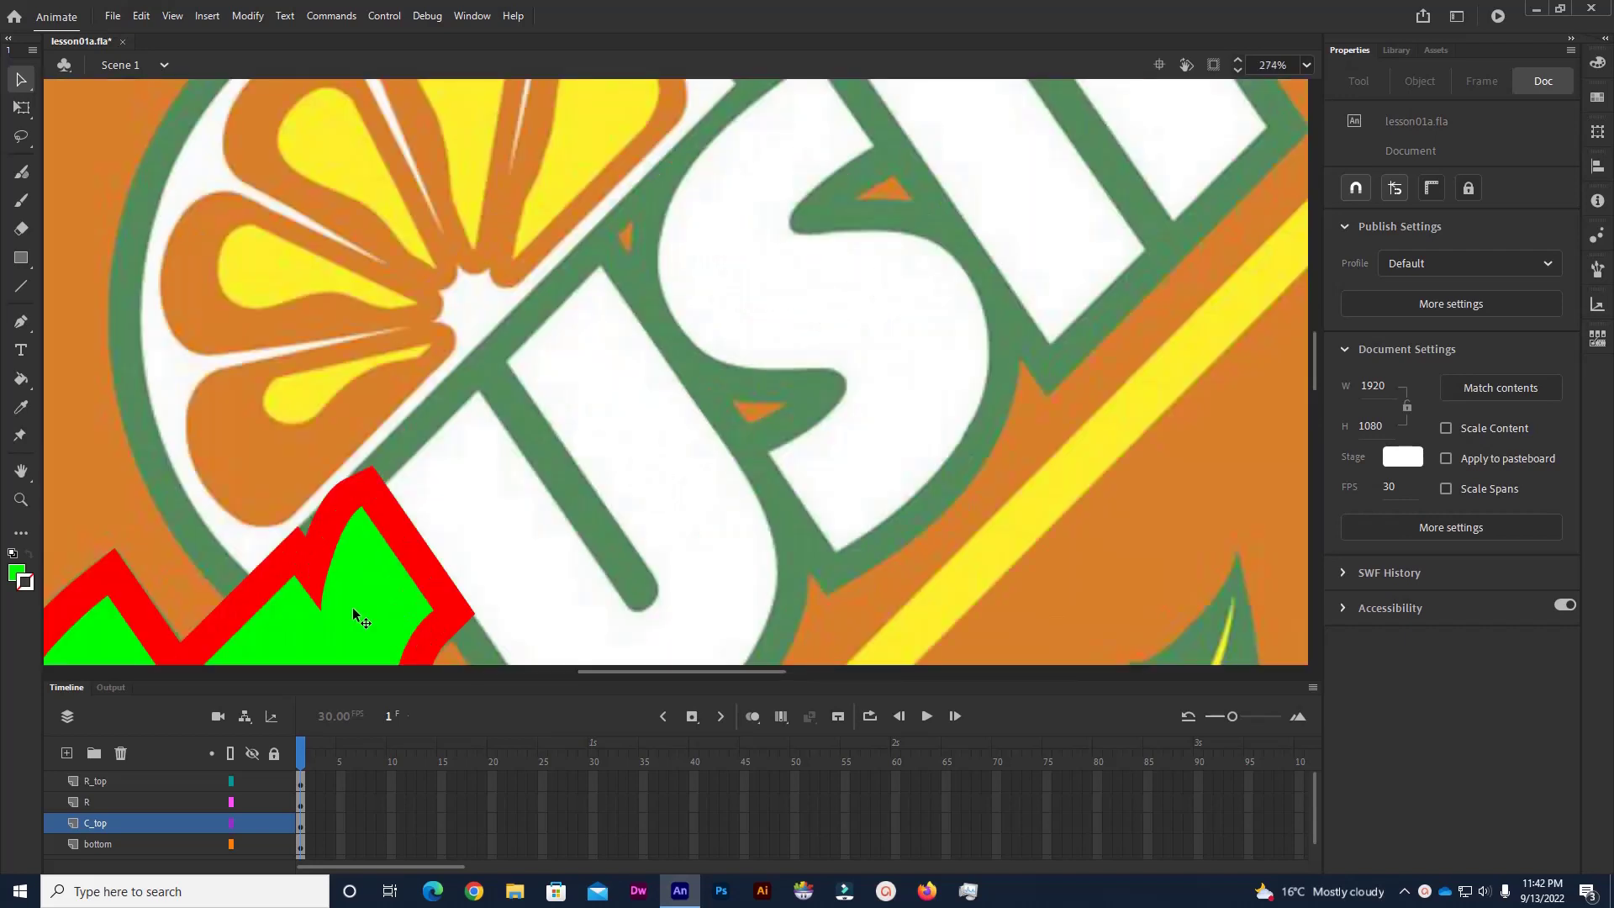
left_click_drag(259, 576, 648, 126)
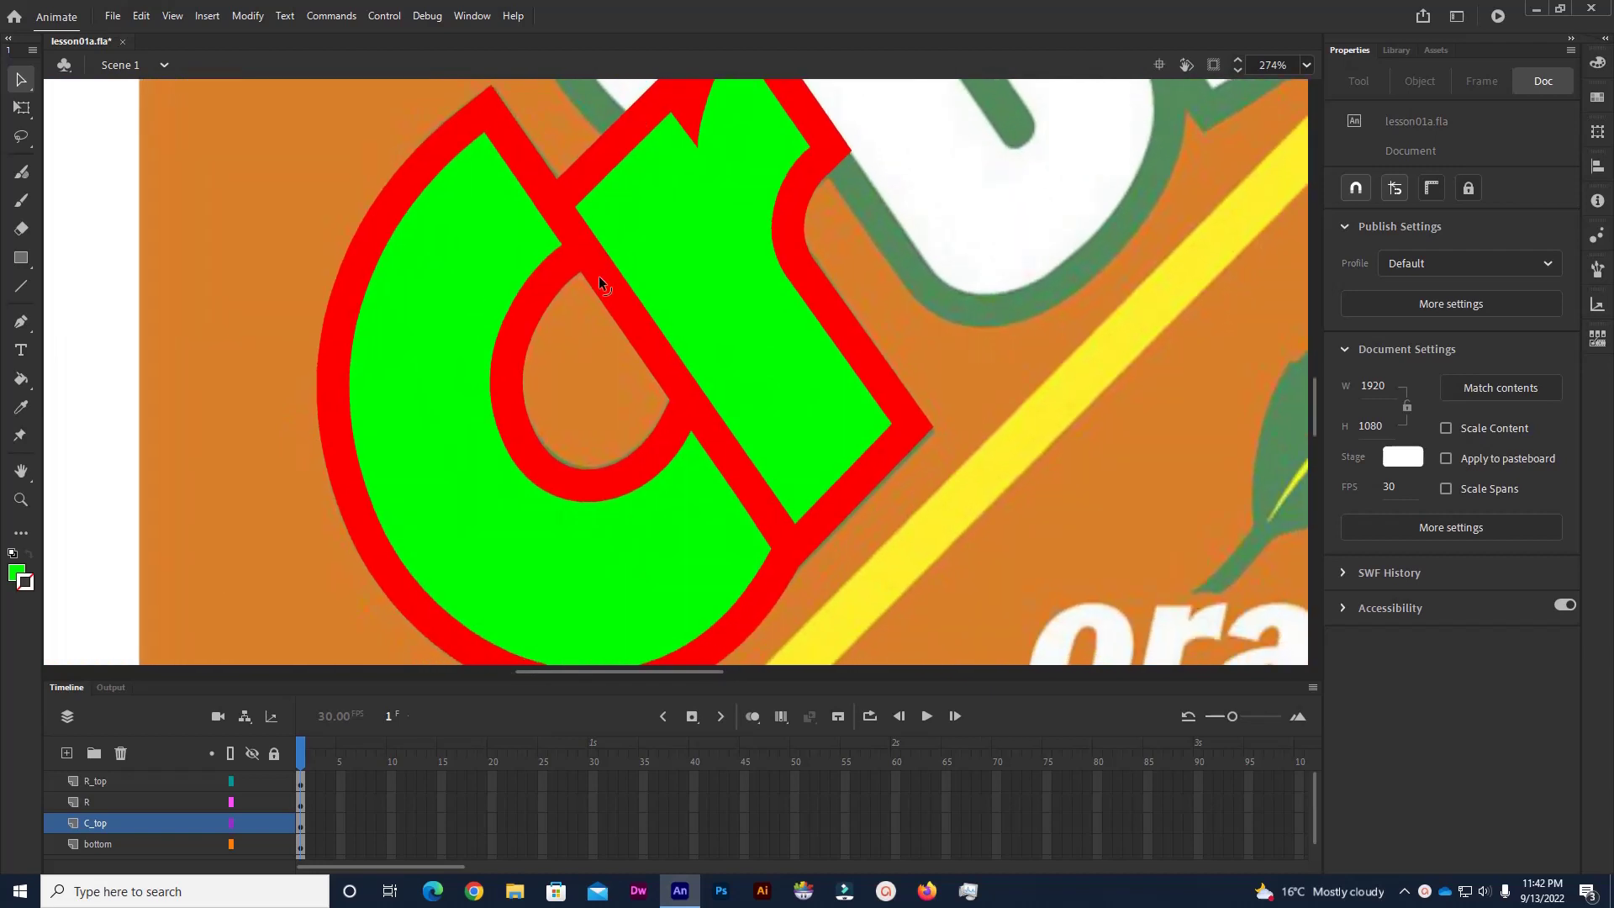
key("ctrl+minus")
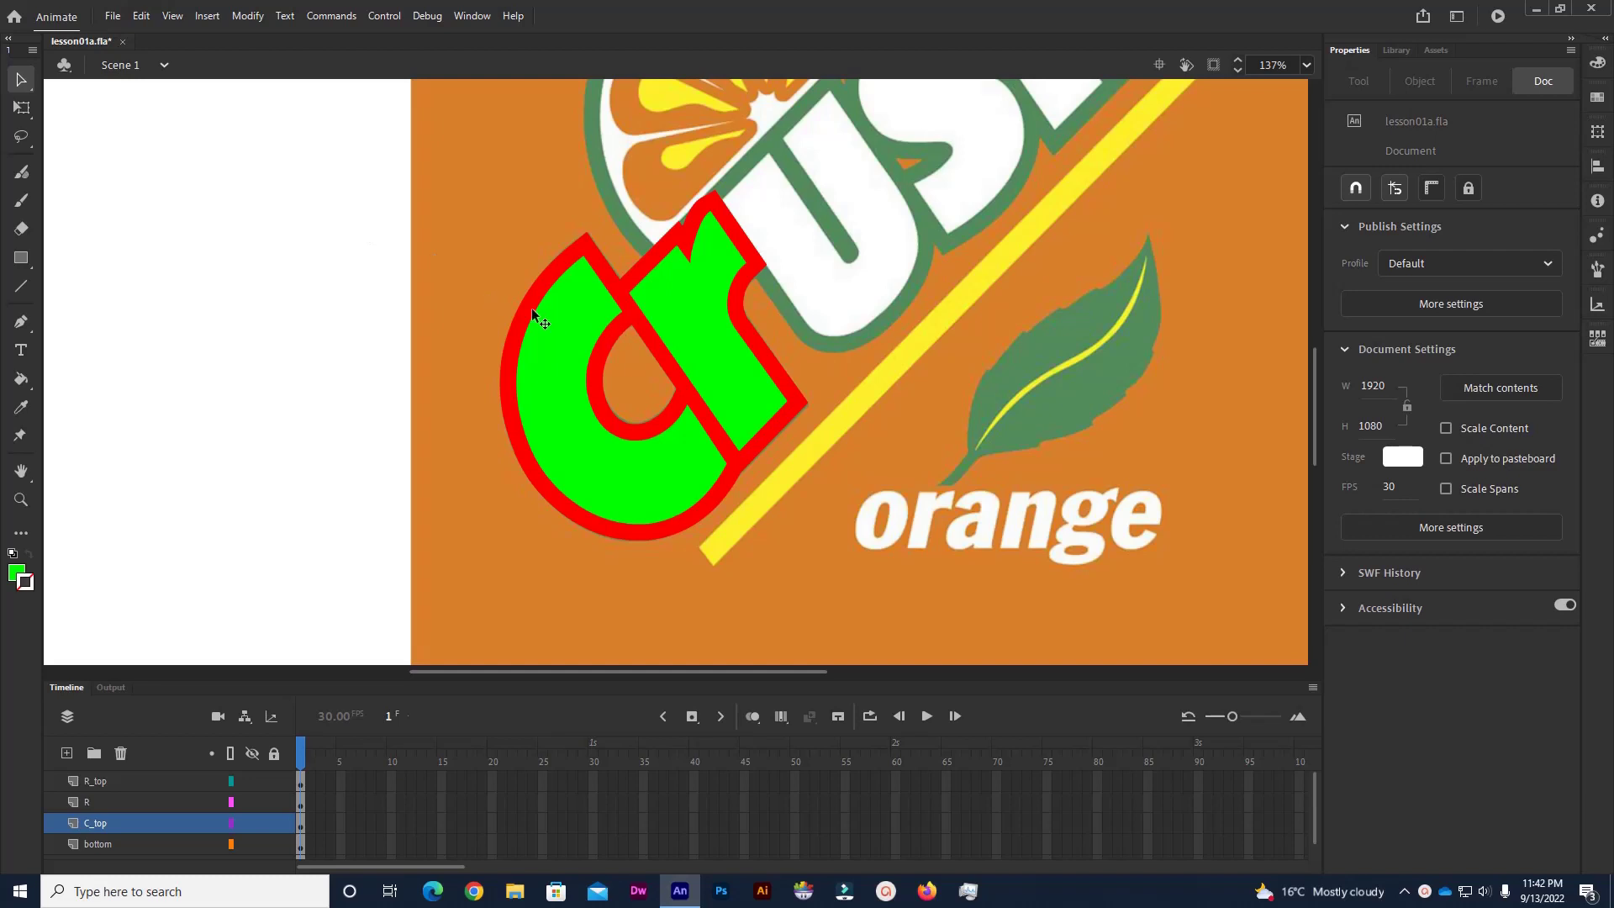
- With the Subselection Tool active, enlarge the Timeline and hide the R_top, R and bottom layers
left_click(21, 82)
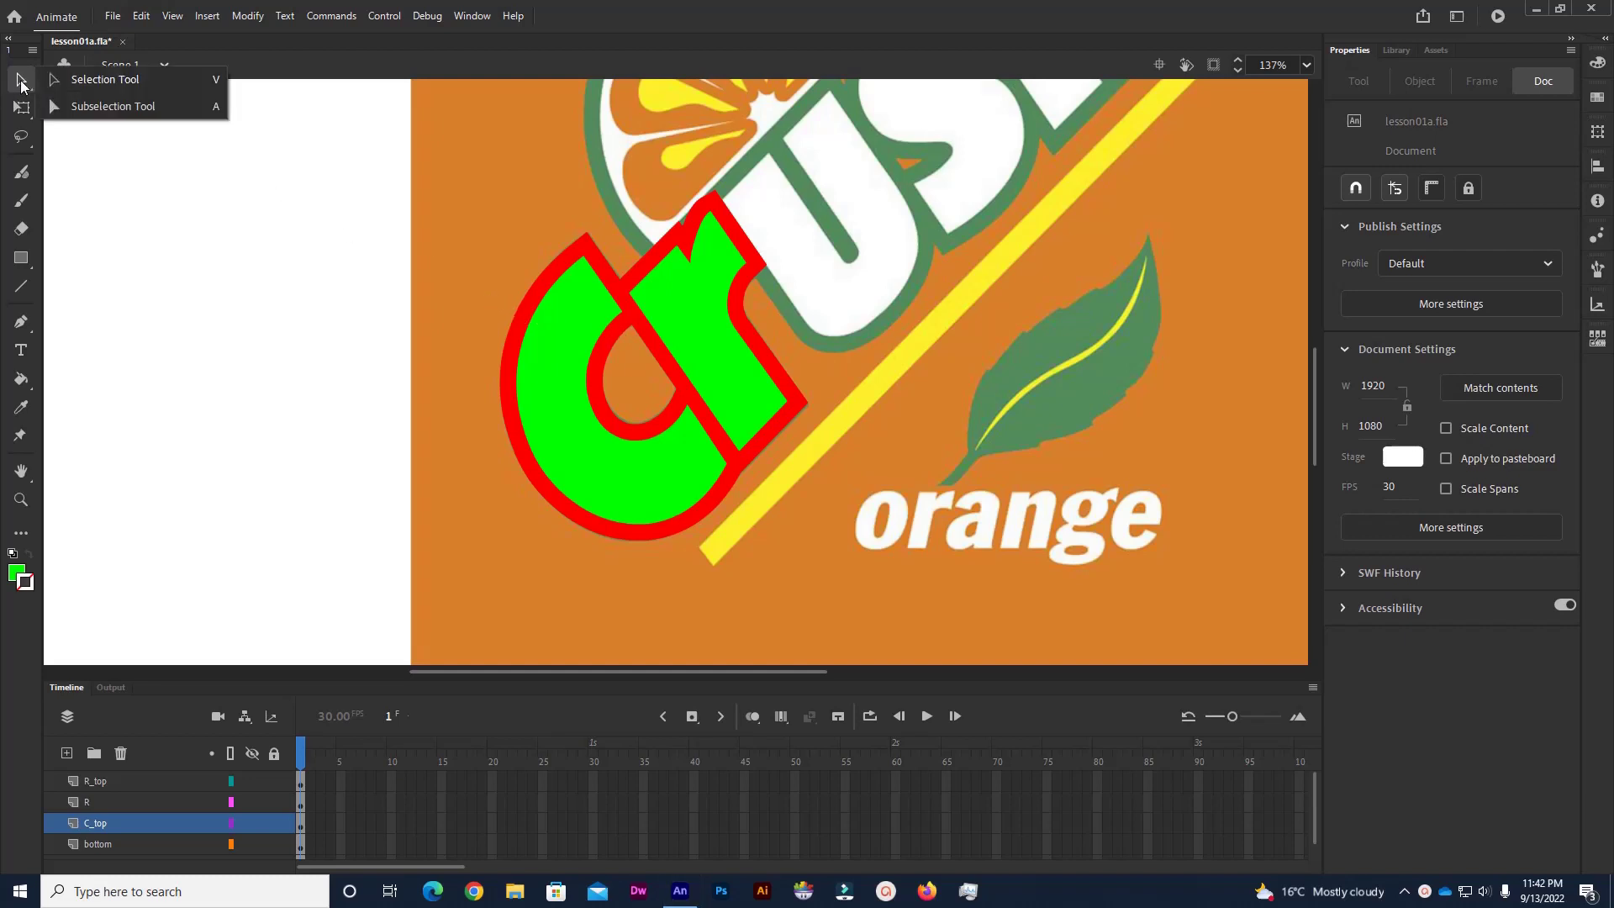
left_click(58, 116)
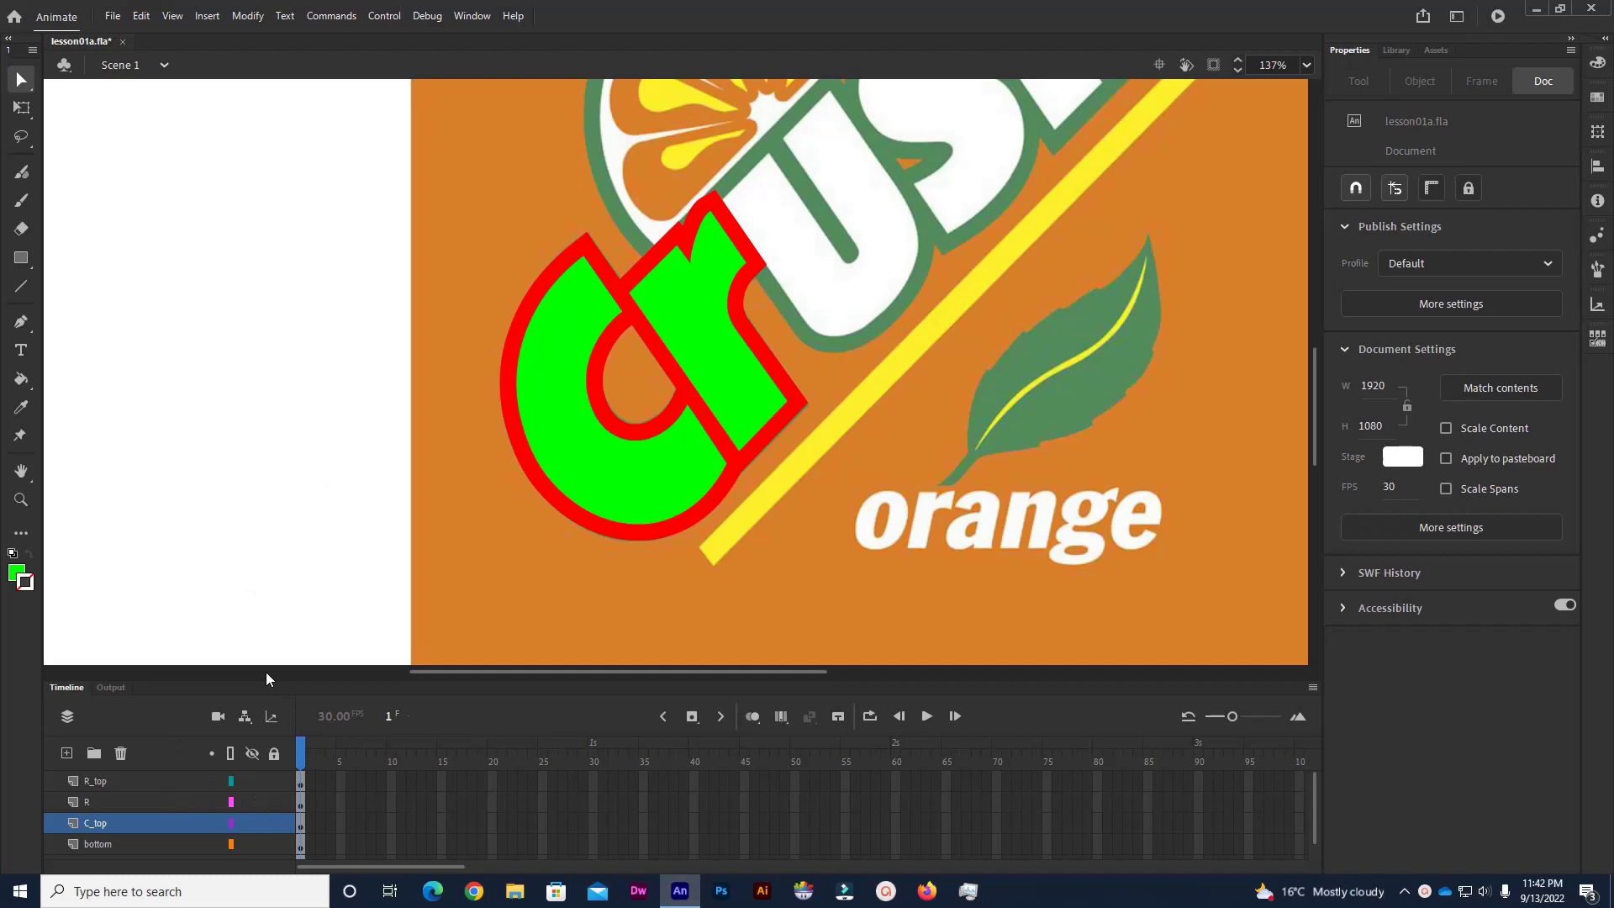
left_click_drag(268, 678, 269, 612)
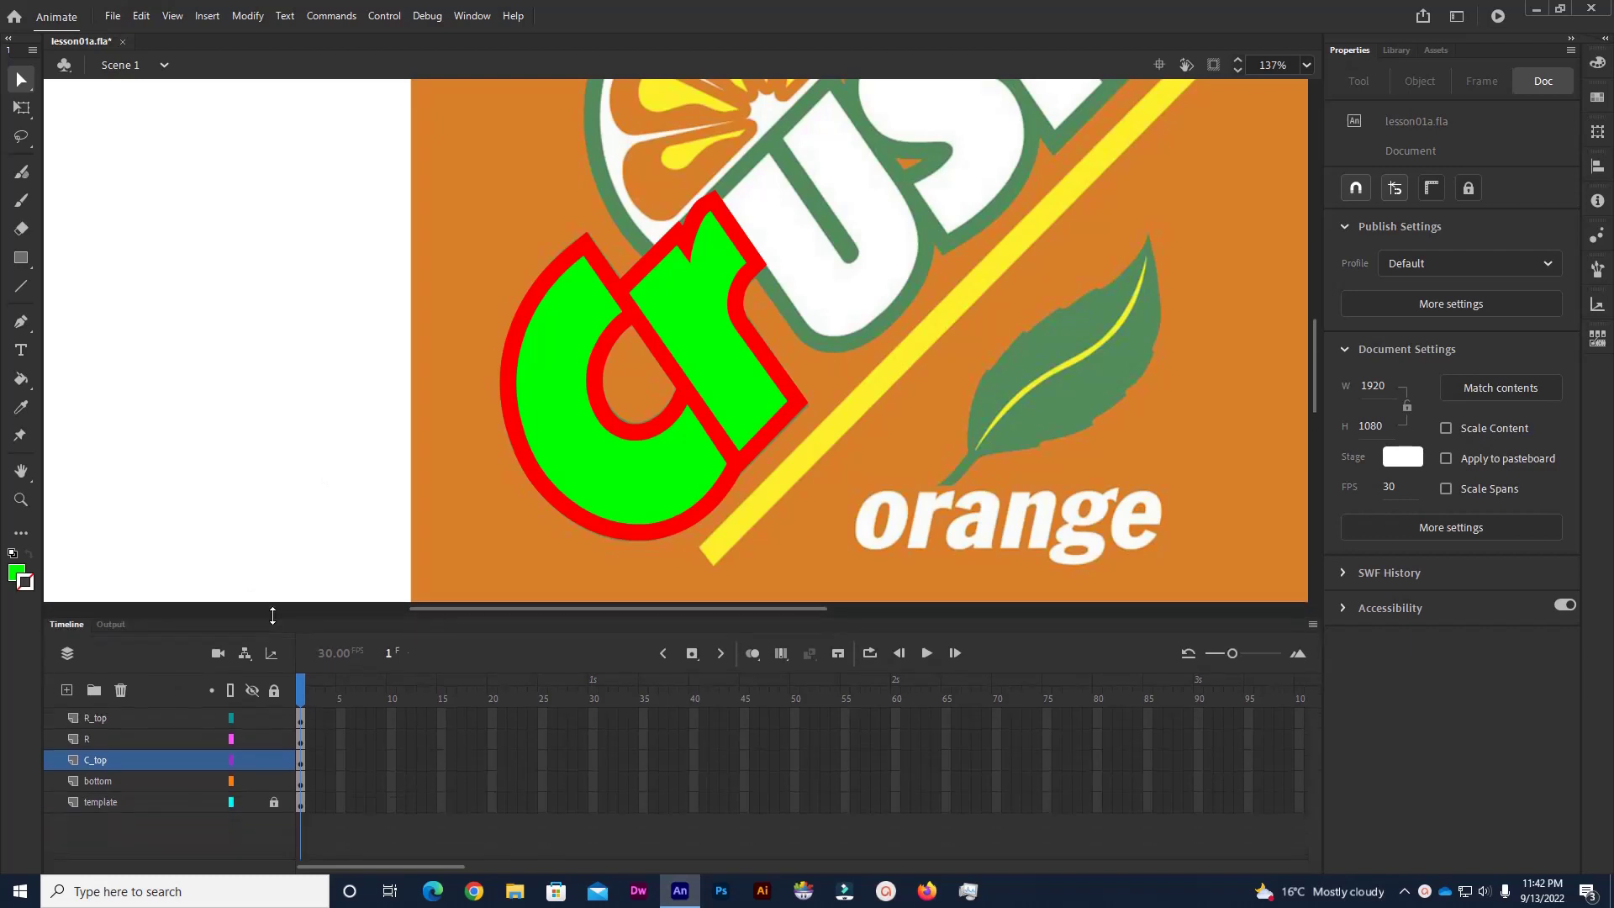
left_click(252, 719)
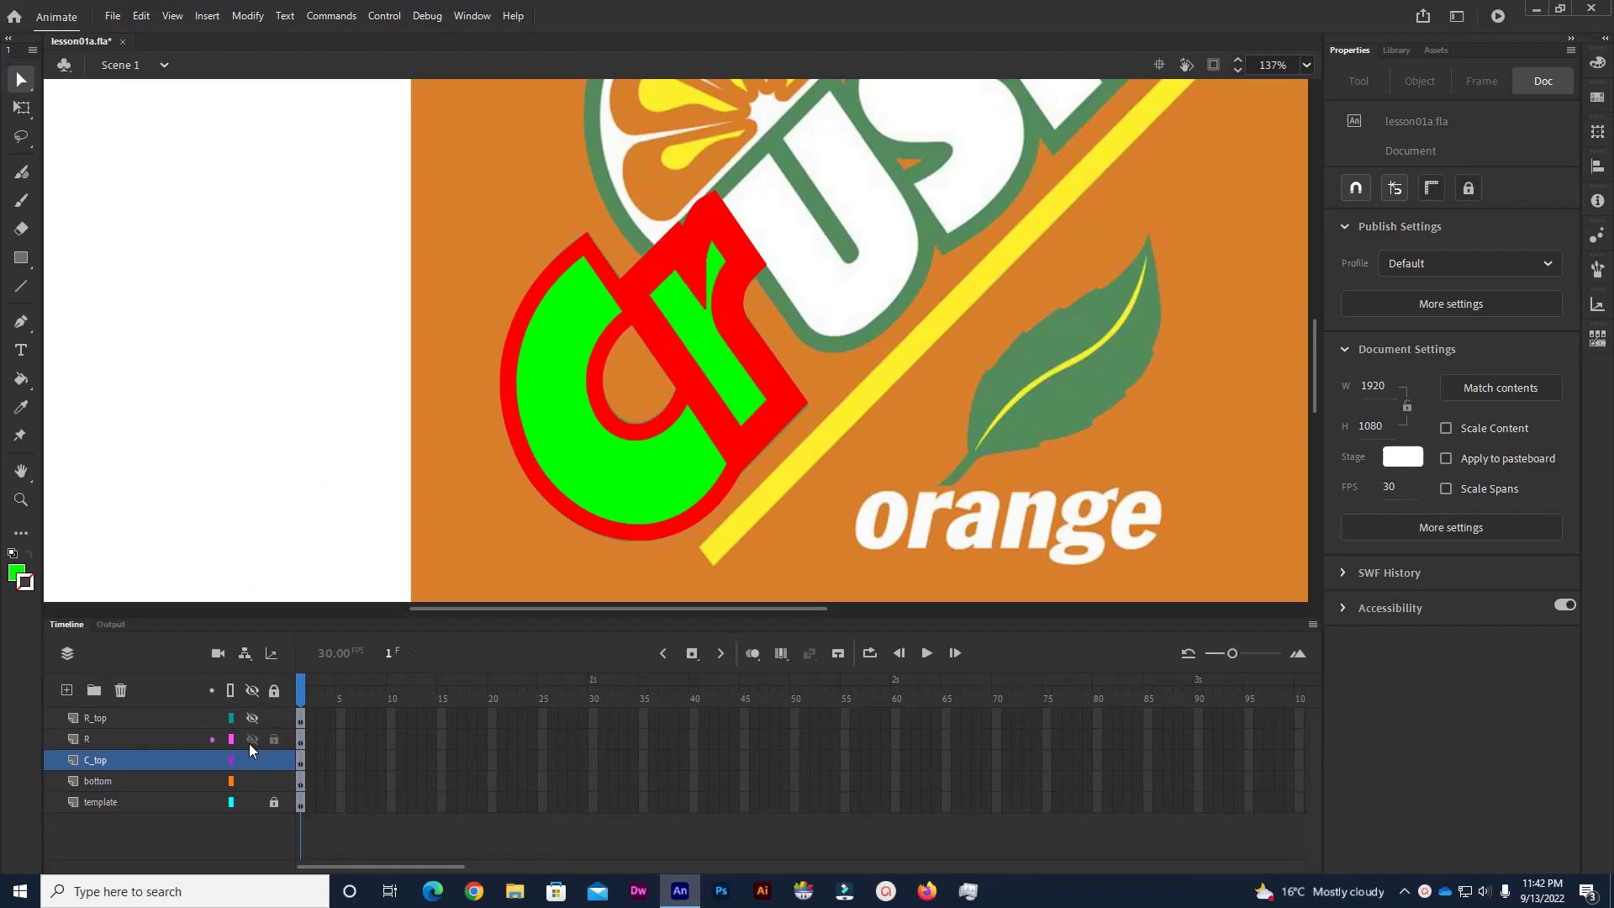
left_click(249, 743)
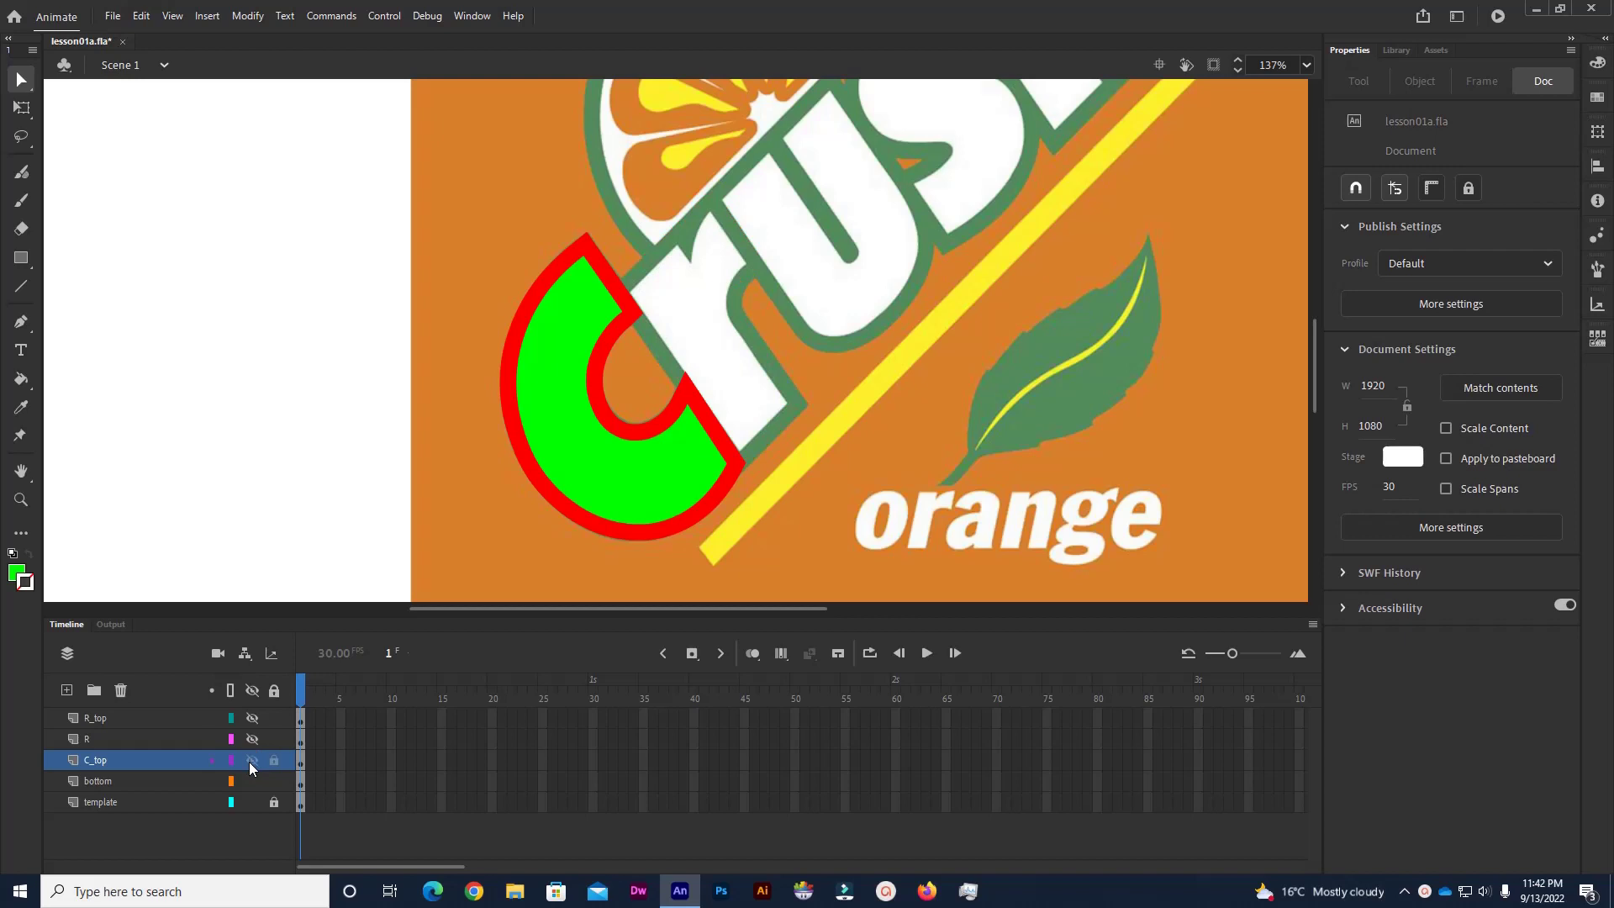
left_click(248, 779)
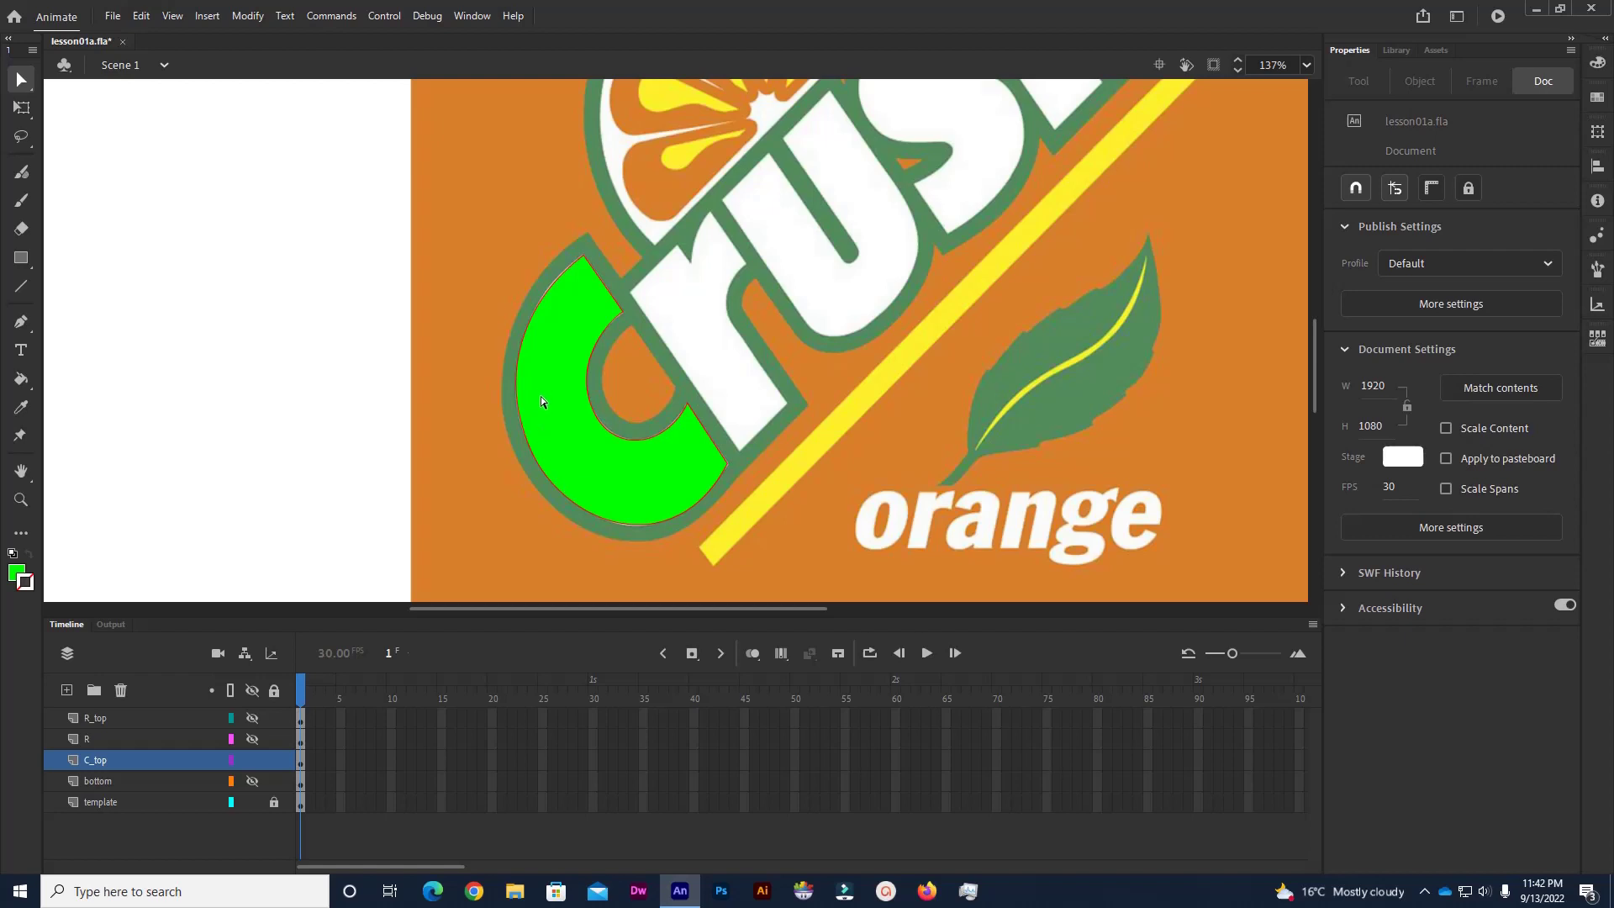
- Reveal the green C's anchor points and select its lower anchor to show the Bezier handles
left_click(534, 324)
left_click(530, 448)
- Drag the C's lower-left and upper-left Bezier handles far outward so the left side bulges
left_click_drag(494, 535, 462, 523)
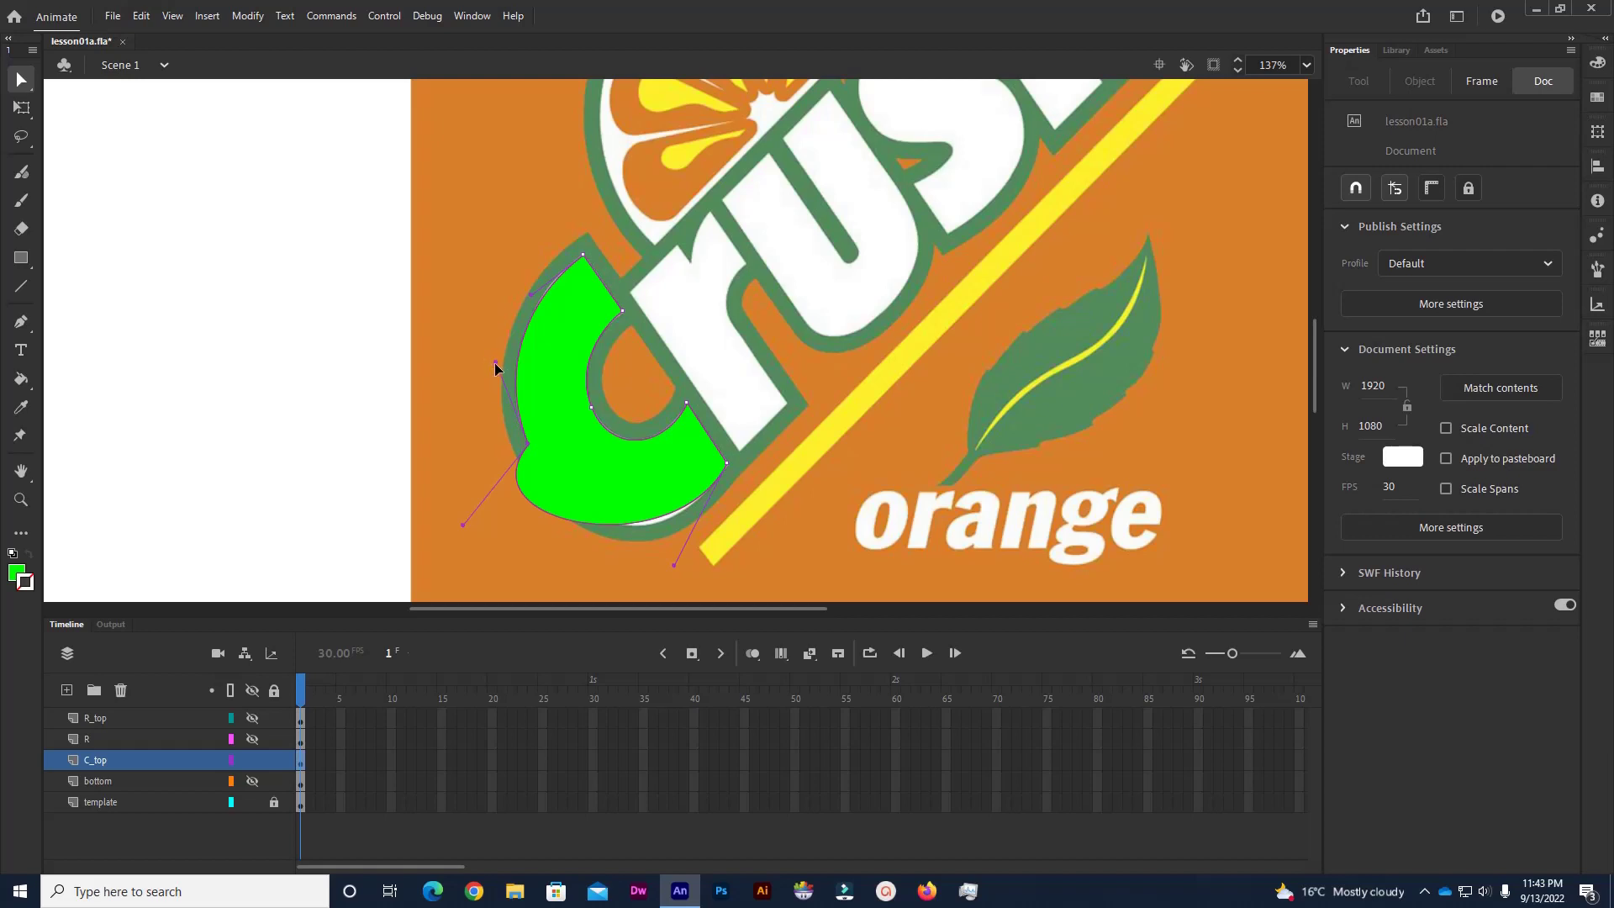
left_click_drag(495, 363, 463, 372)
left_click_drag(464, 364, 464, 365)
left_click_drag(528, 443, 550, 442)
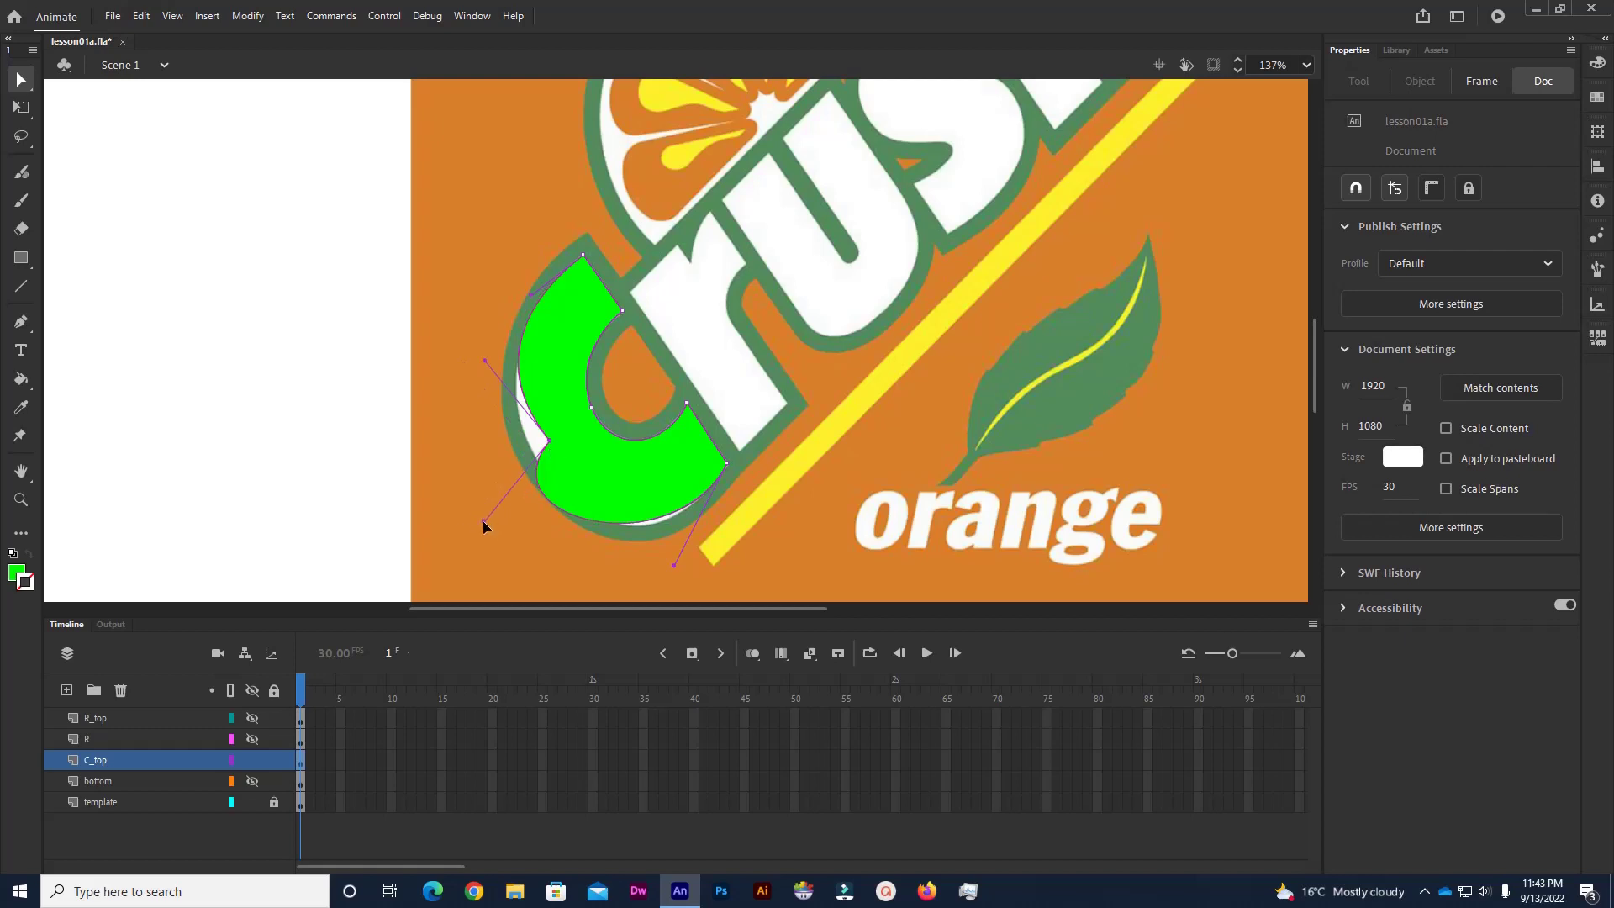
left_click_drag(485, 523, 414, 526)
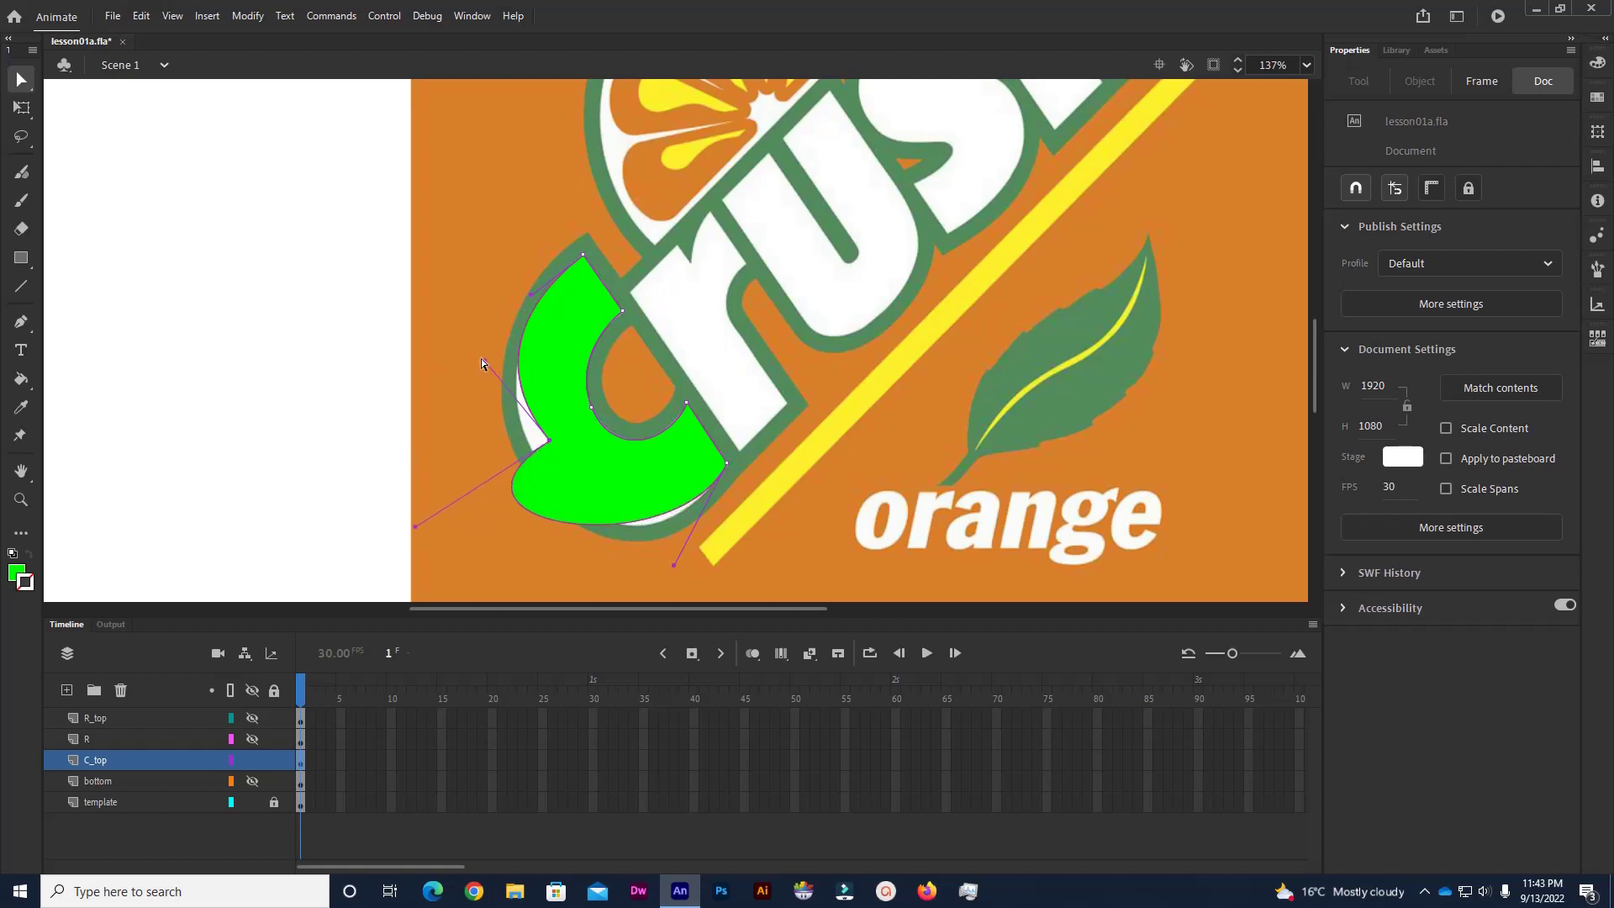
left_click_drag(485, 362, 371, 381)
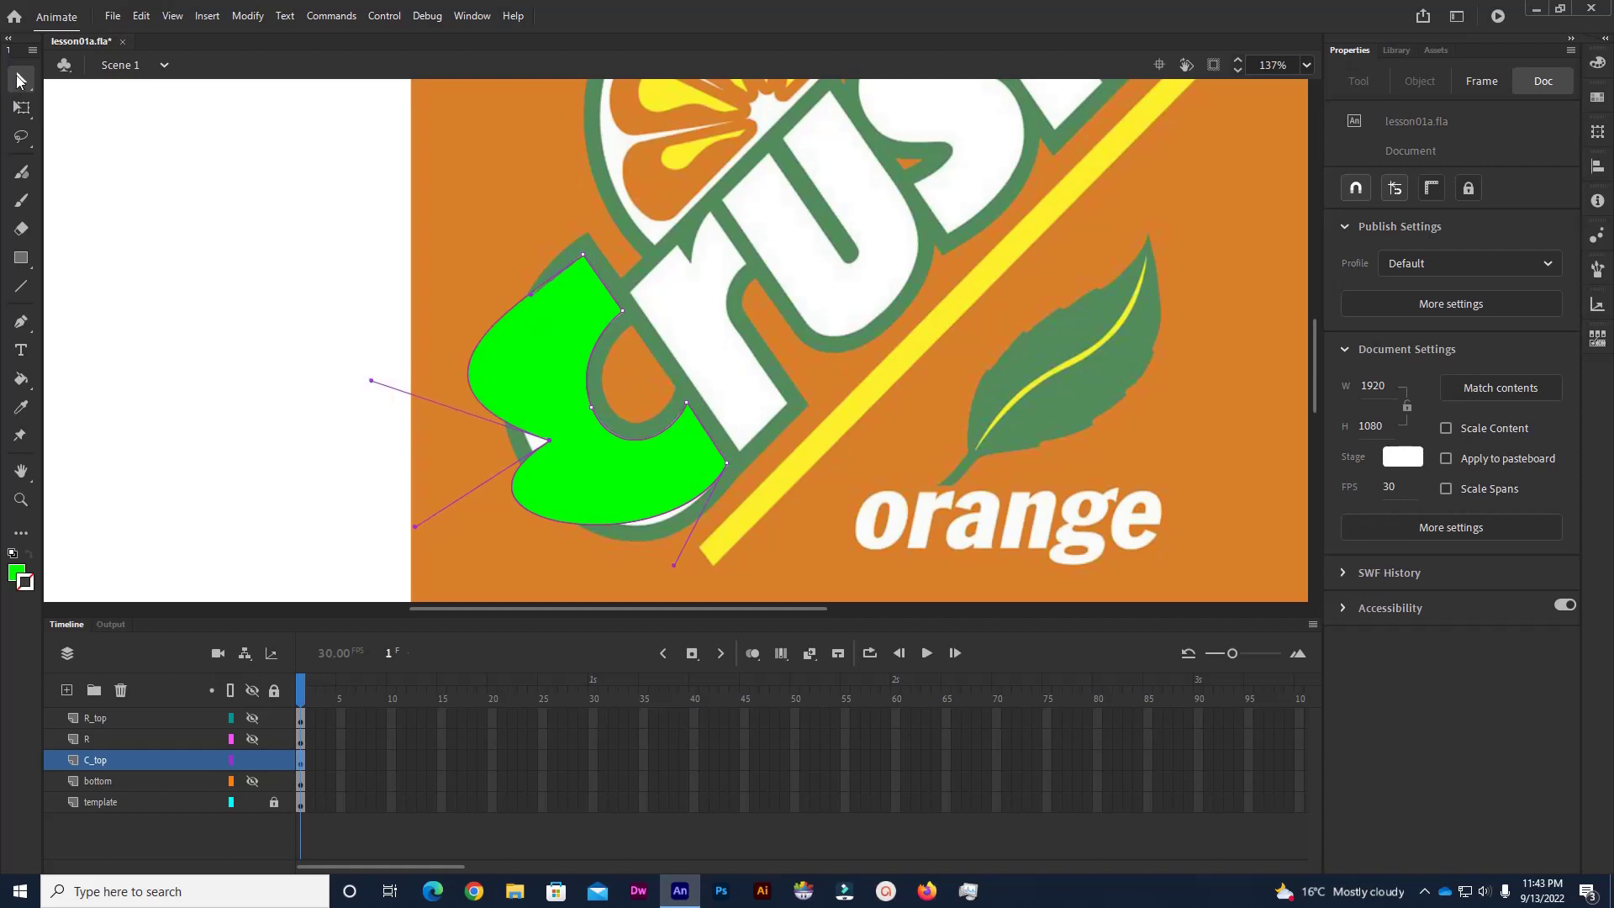
- With the Subselection Tool, drag the top anchor to lower the C's top edge
left_click(18, 77)
left_click(48, 103)
left_click_drag(583, 255, 488, 250)
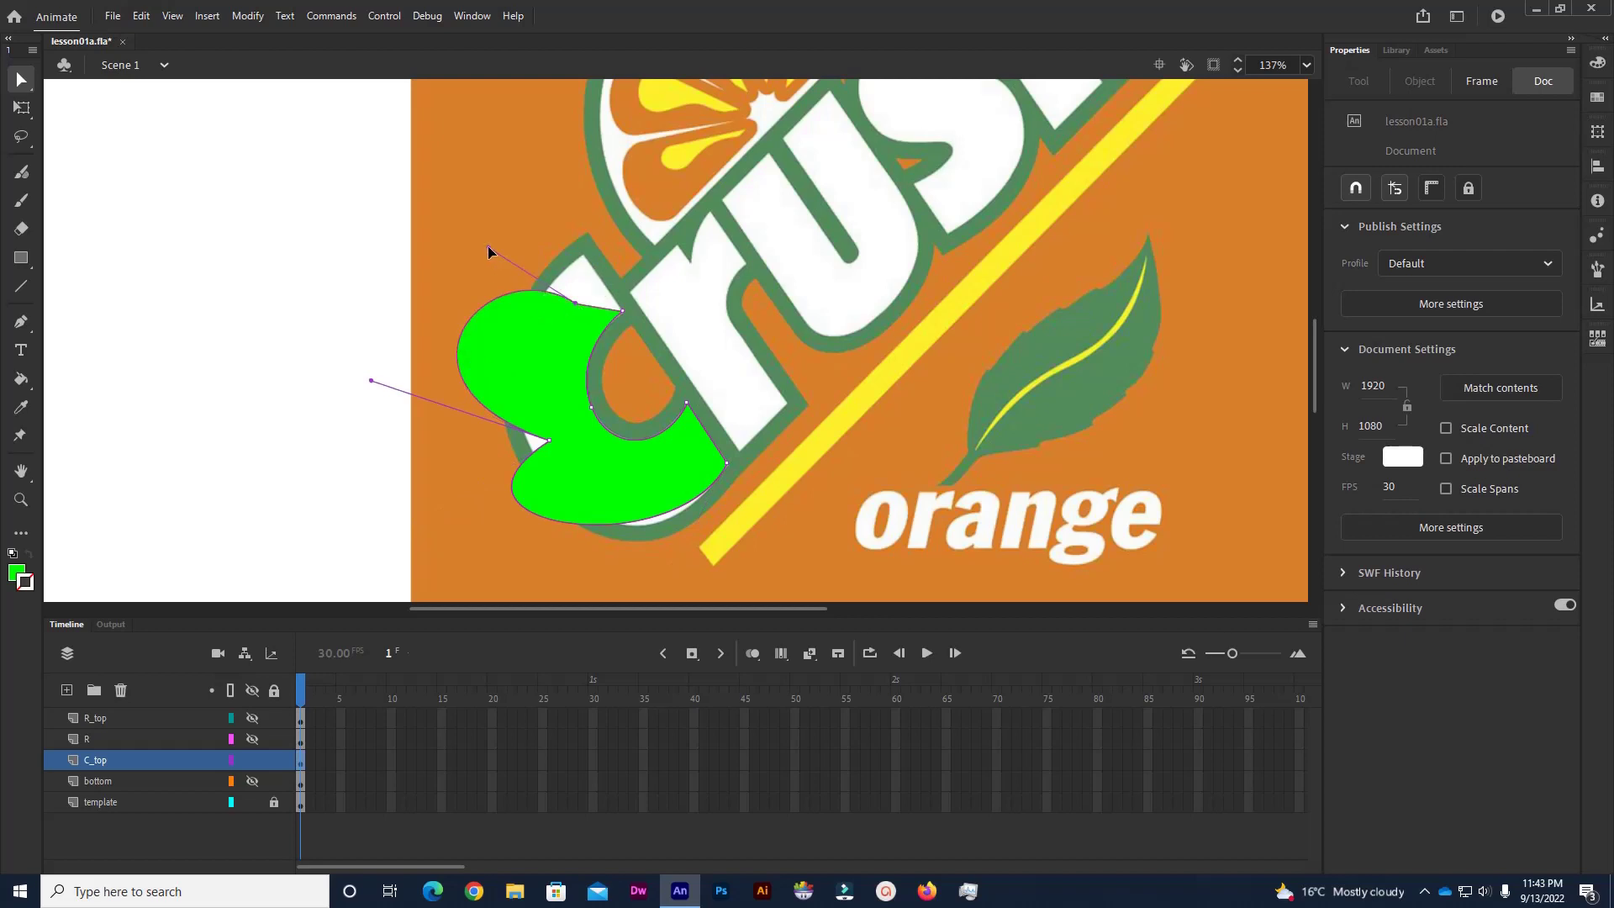
- Add anchor points on the green C's left edge and bottom edge
left_click(29, 331)
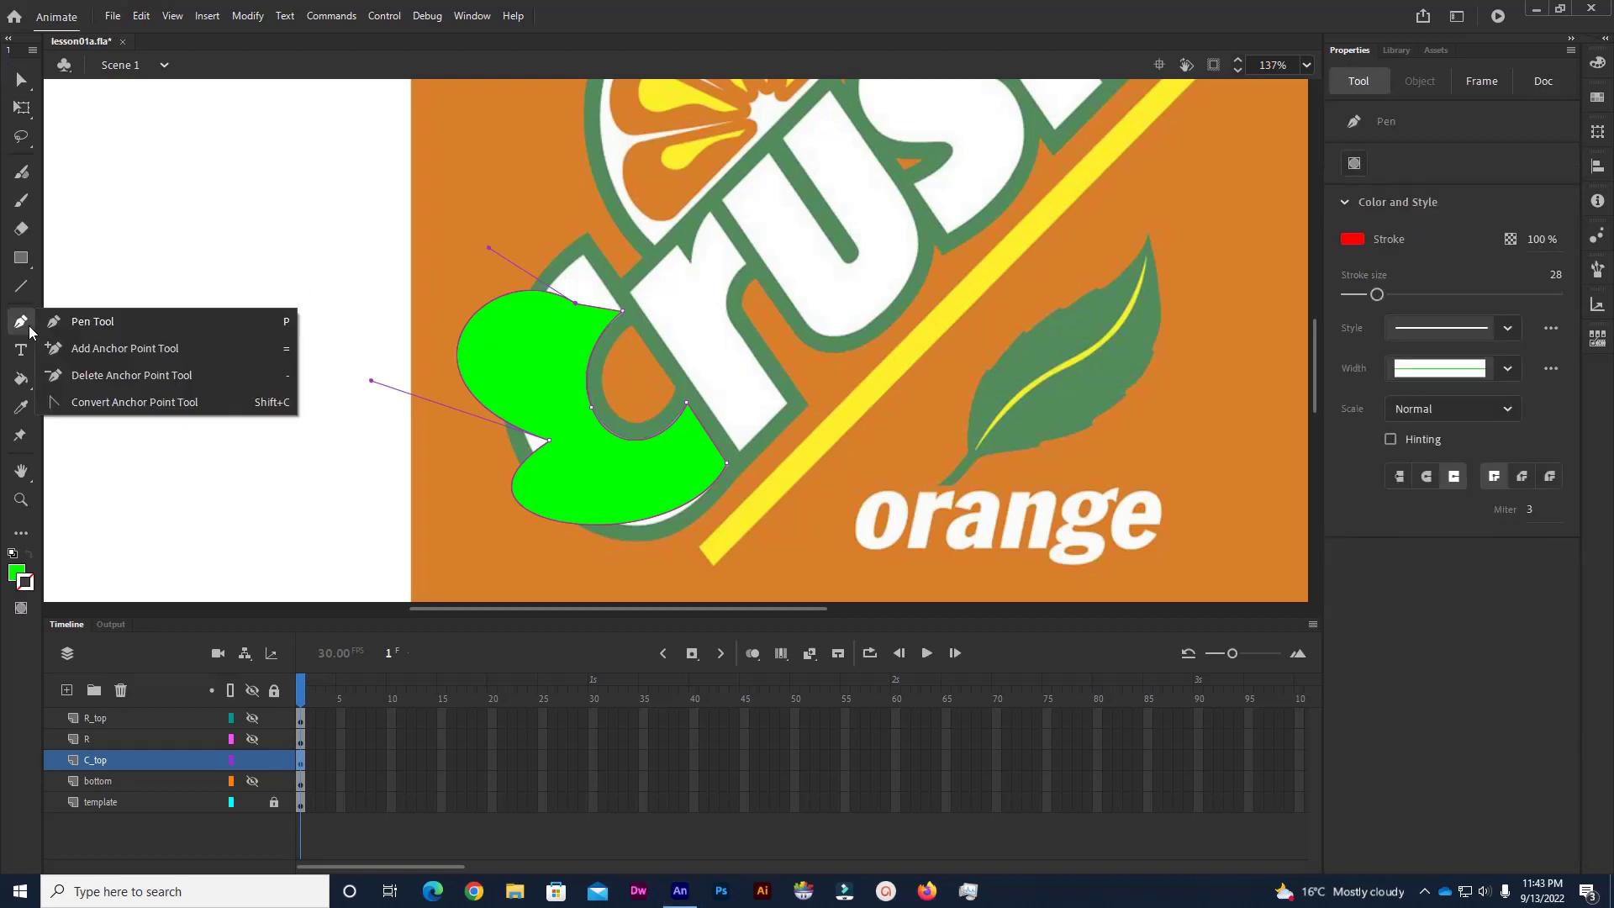
left_click(104, 350)
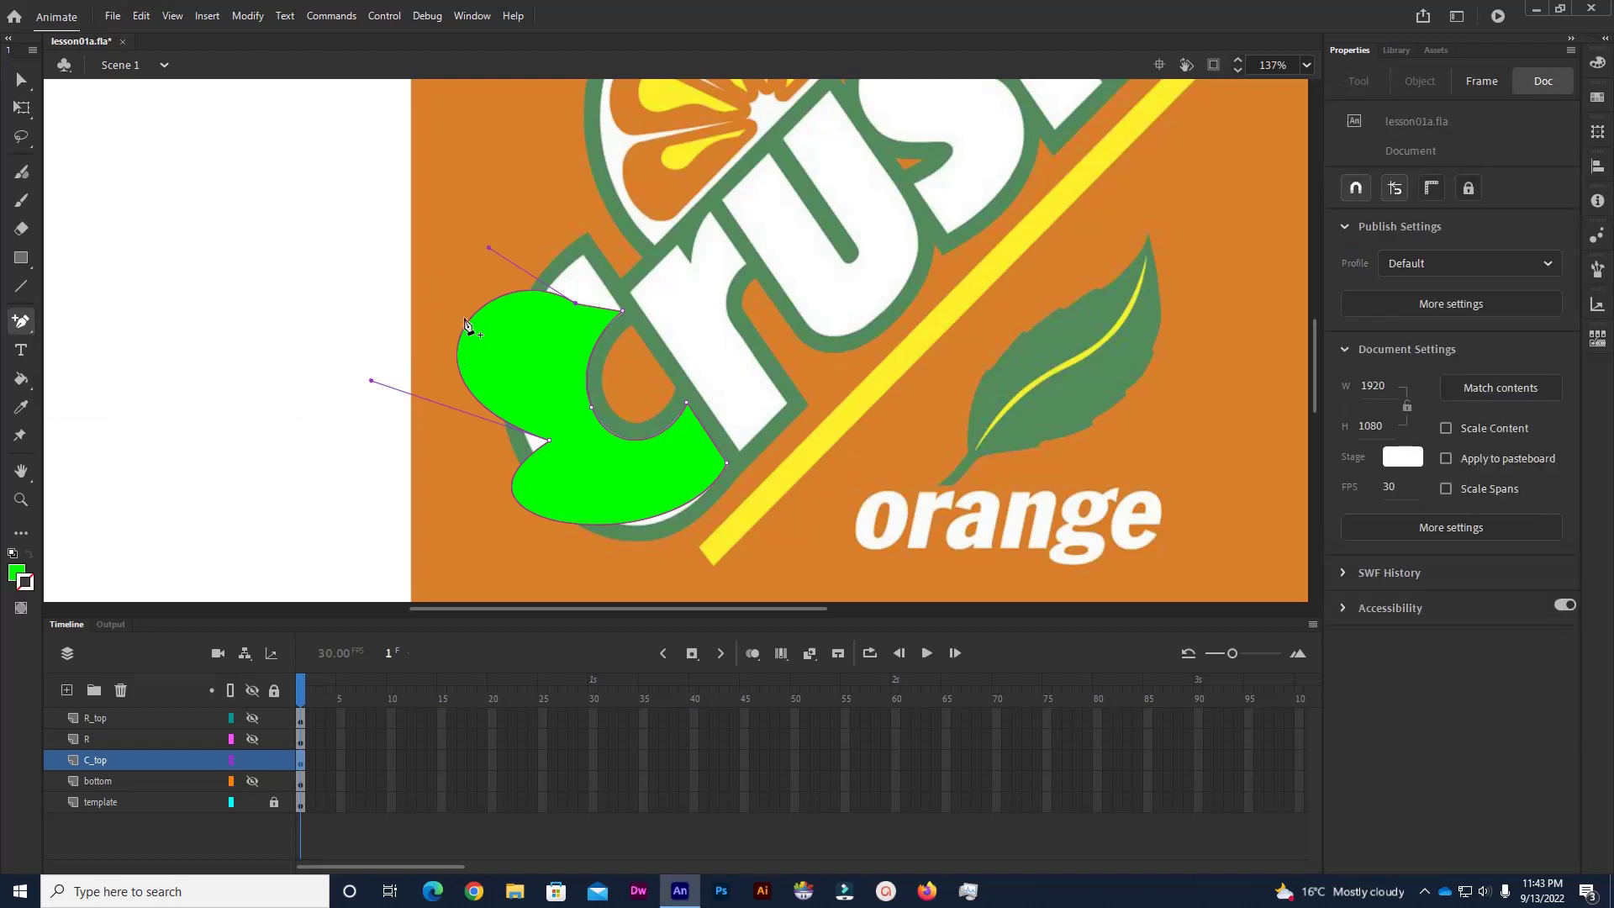
left_click(468, 323)
left_click(576, 527)
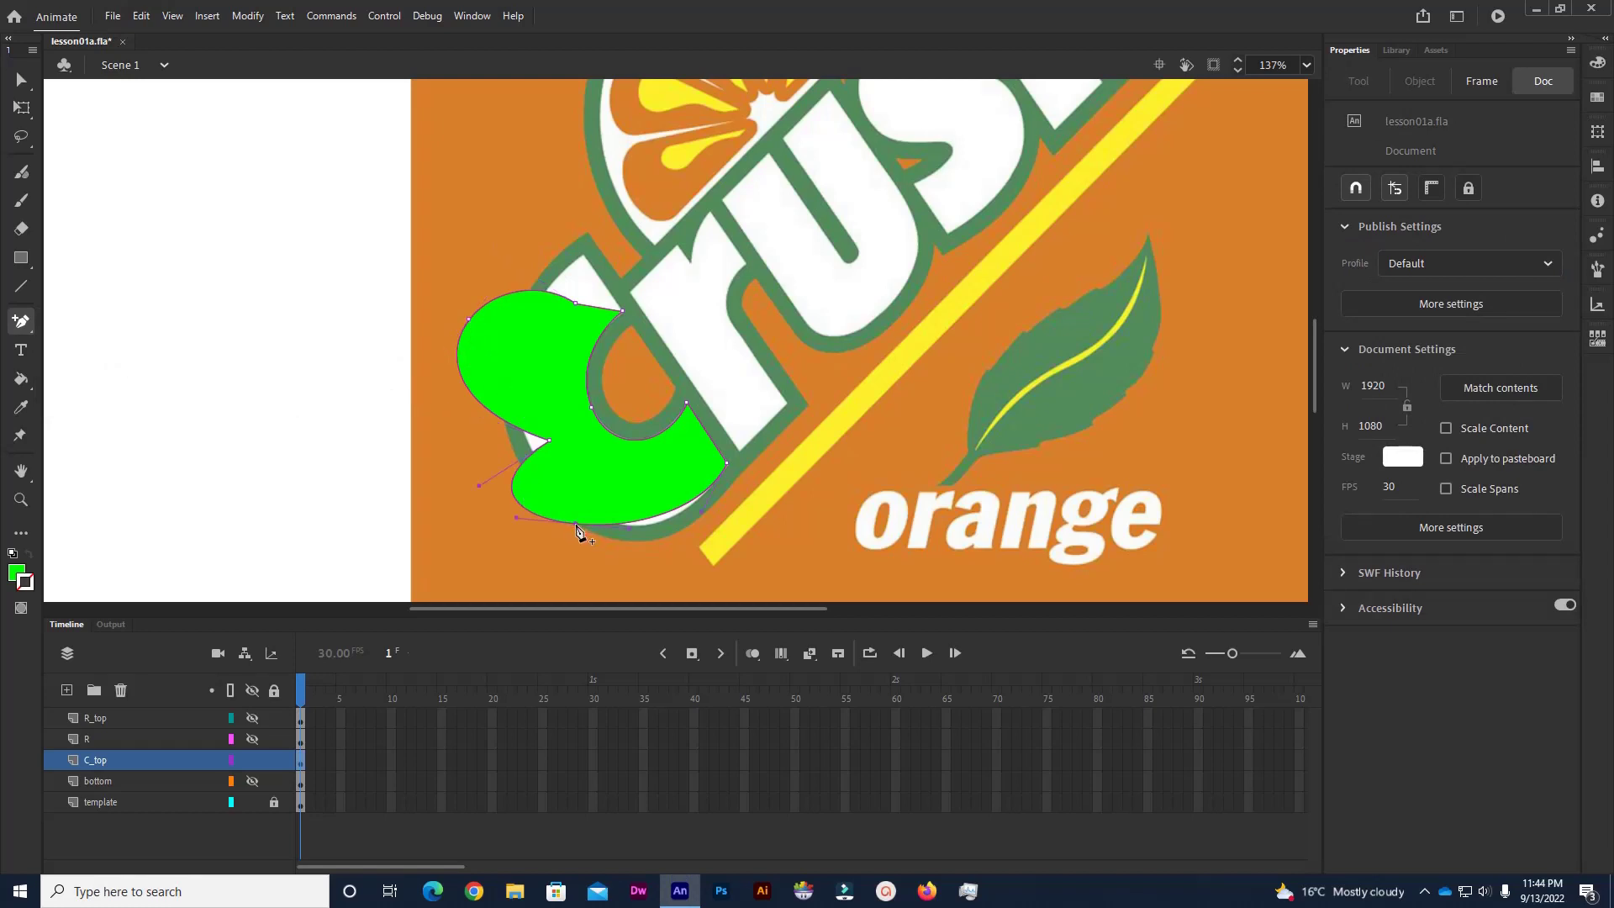
- Delete the upper-left anchor point so the left bulge collapses
left_click(31, 328)
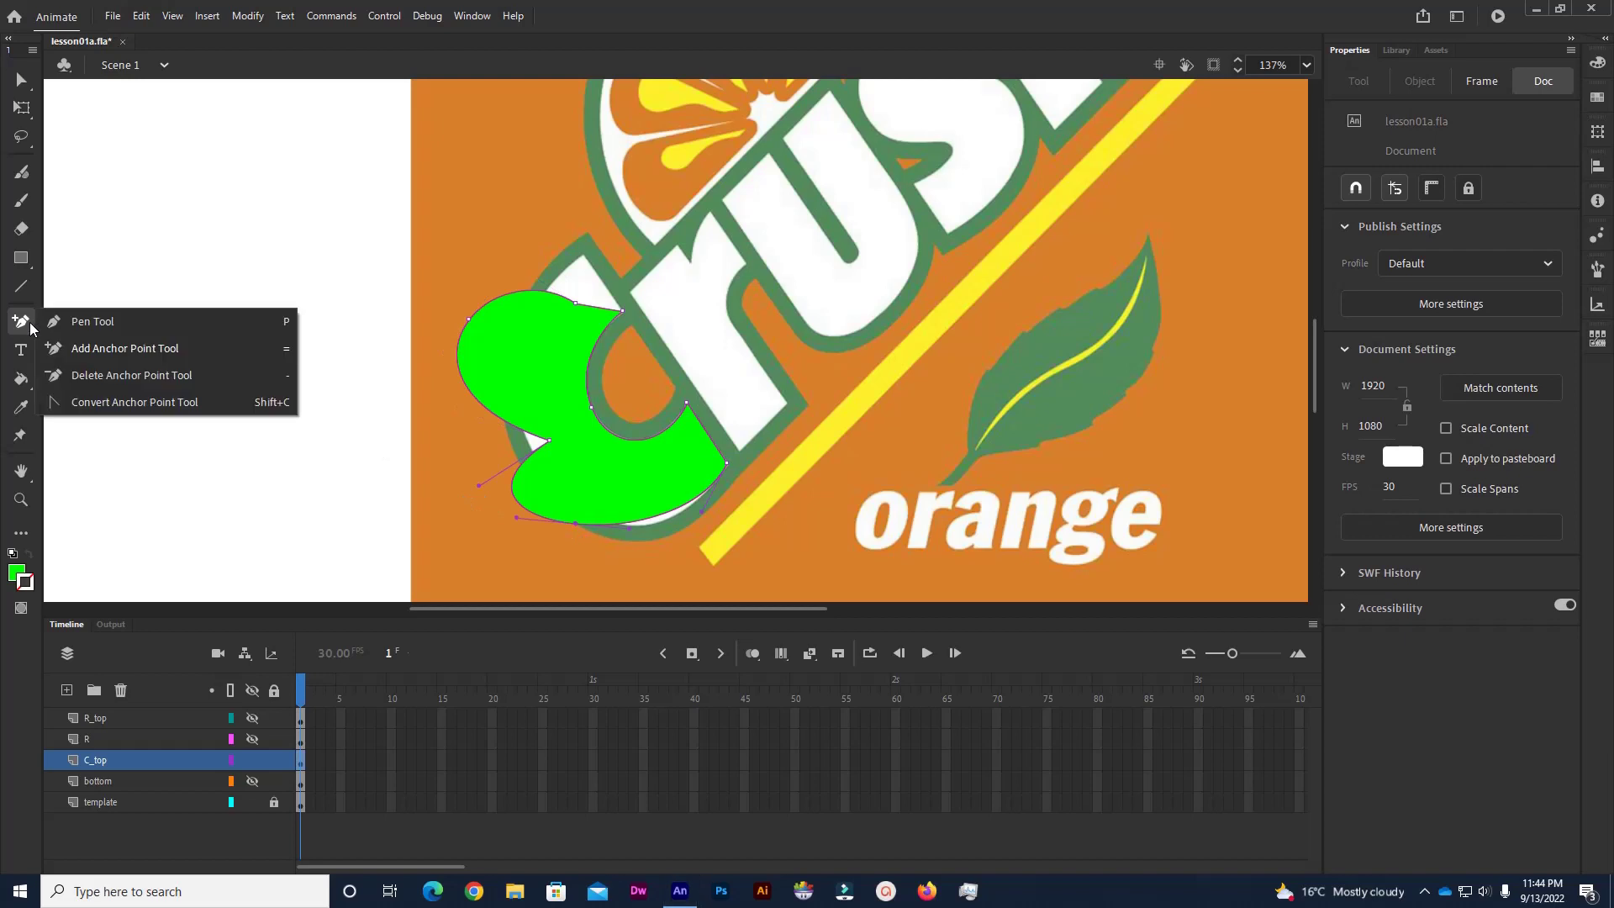
left_click(79, 376)
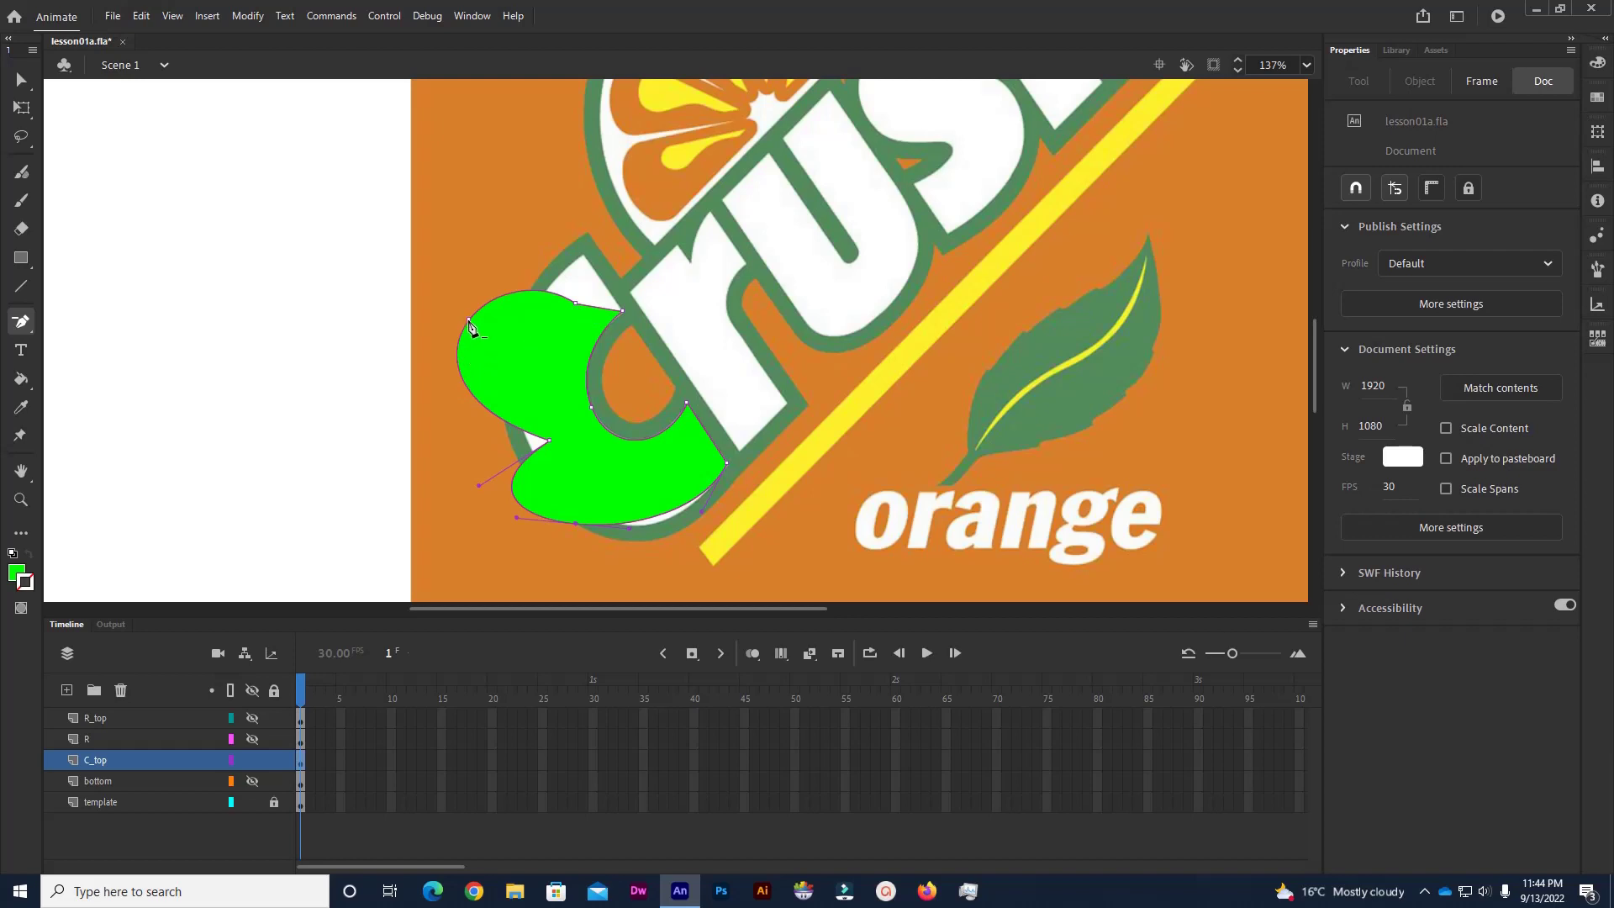
left_click(469, 321)
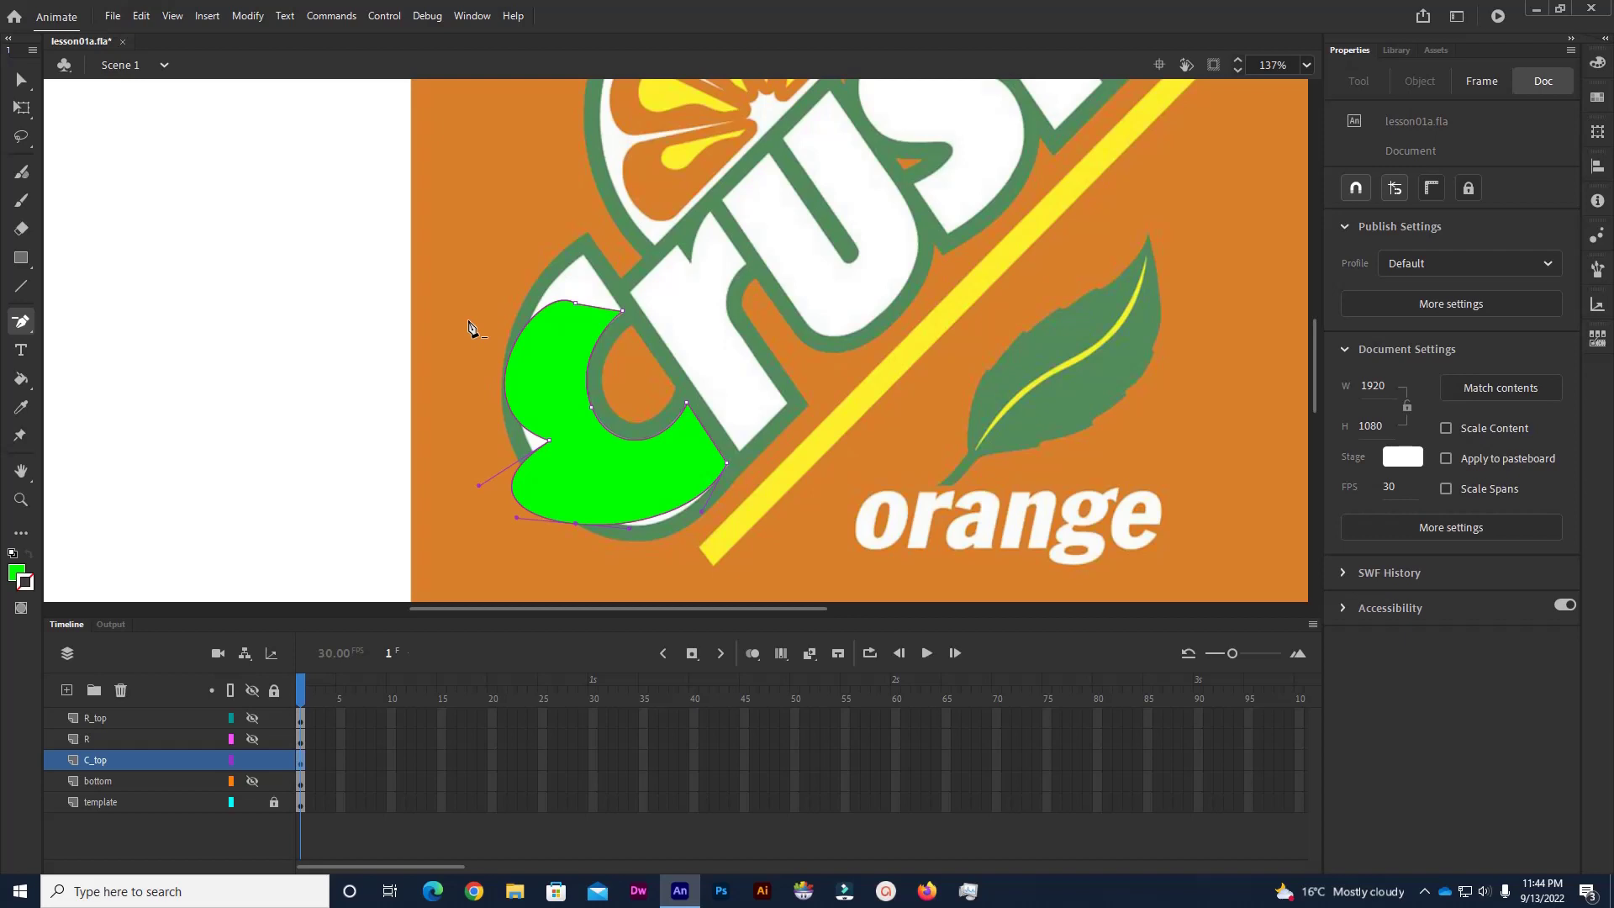
- Drag the C's top-edge anchor up and to the left, then nudge the shape slightly right
left_click(21, 79)
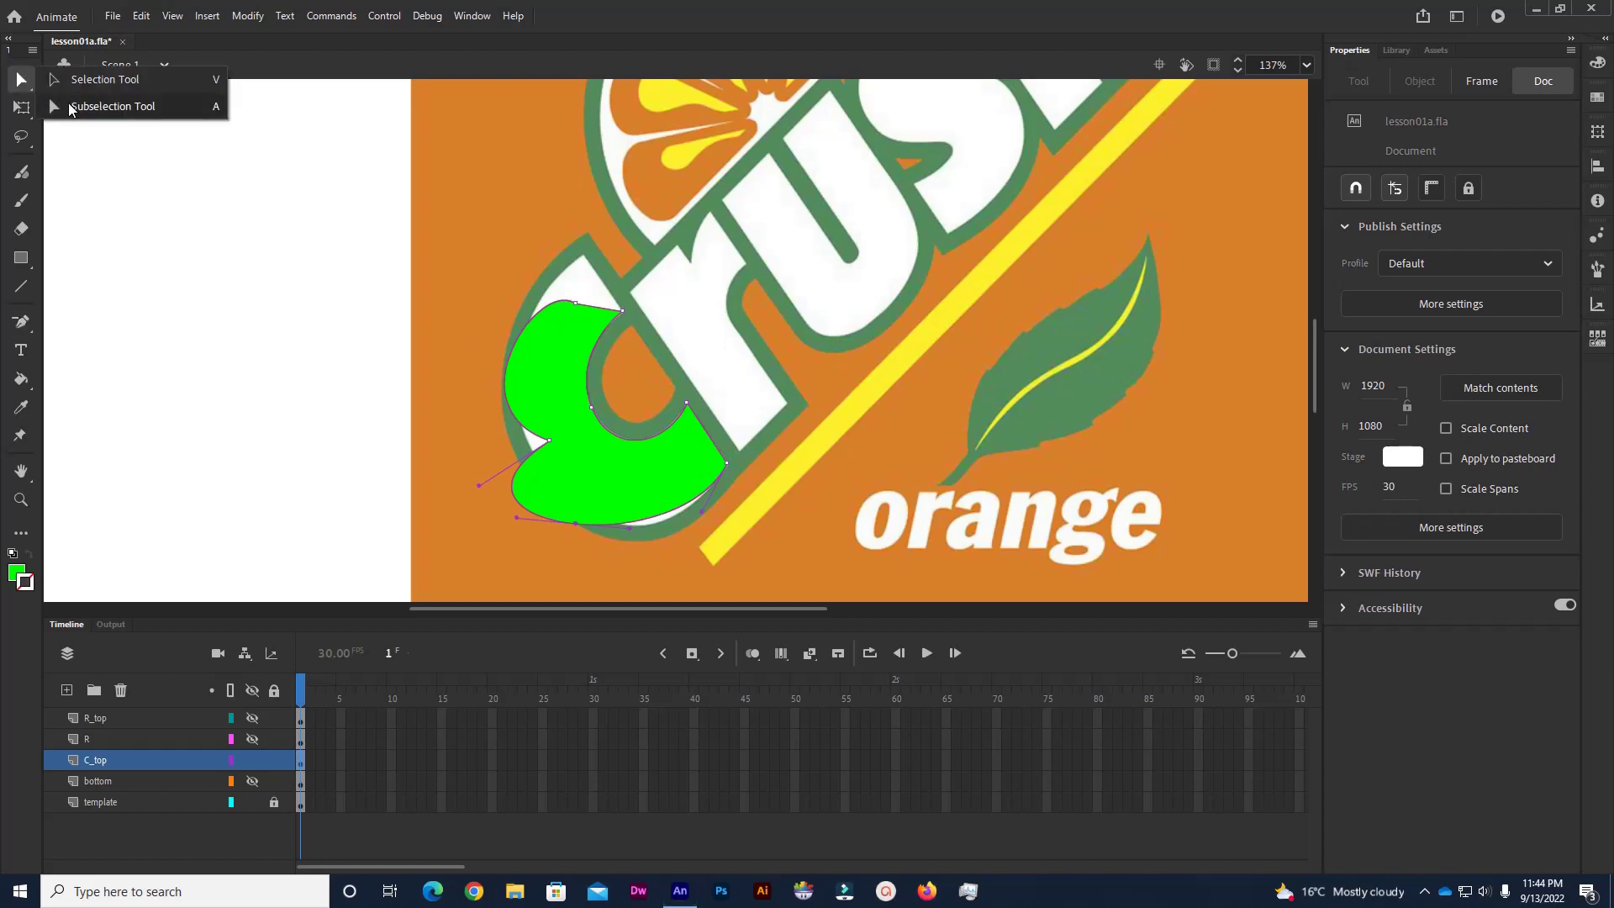
left_click(72, 107)
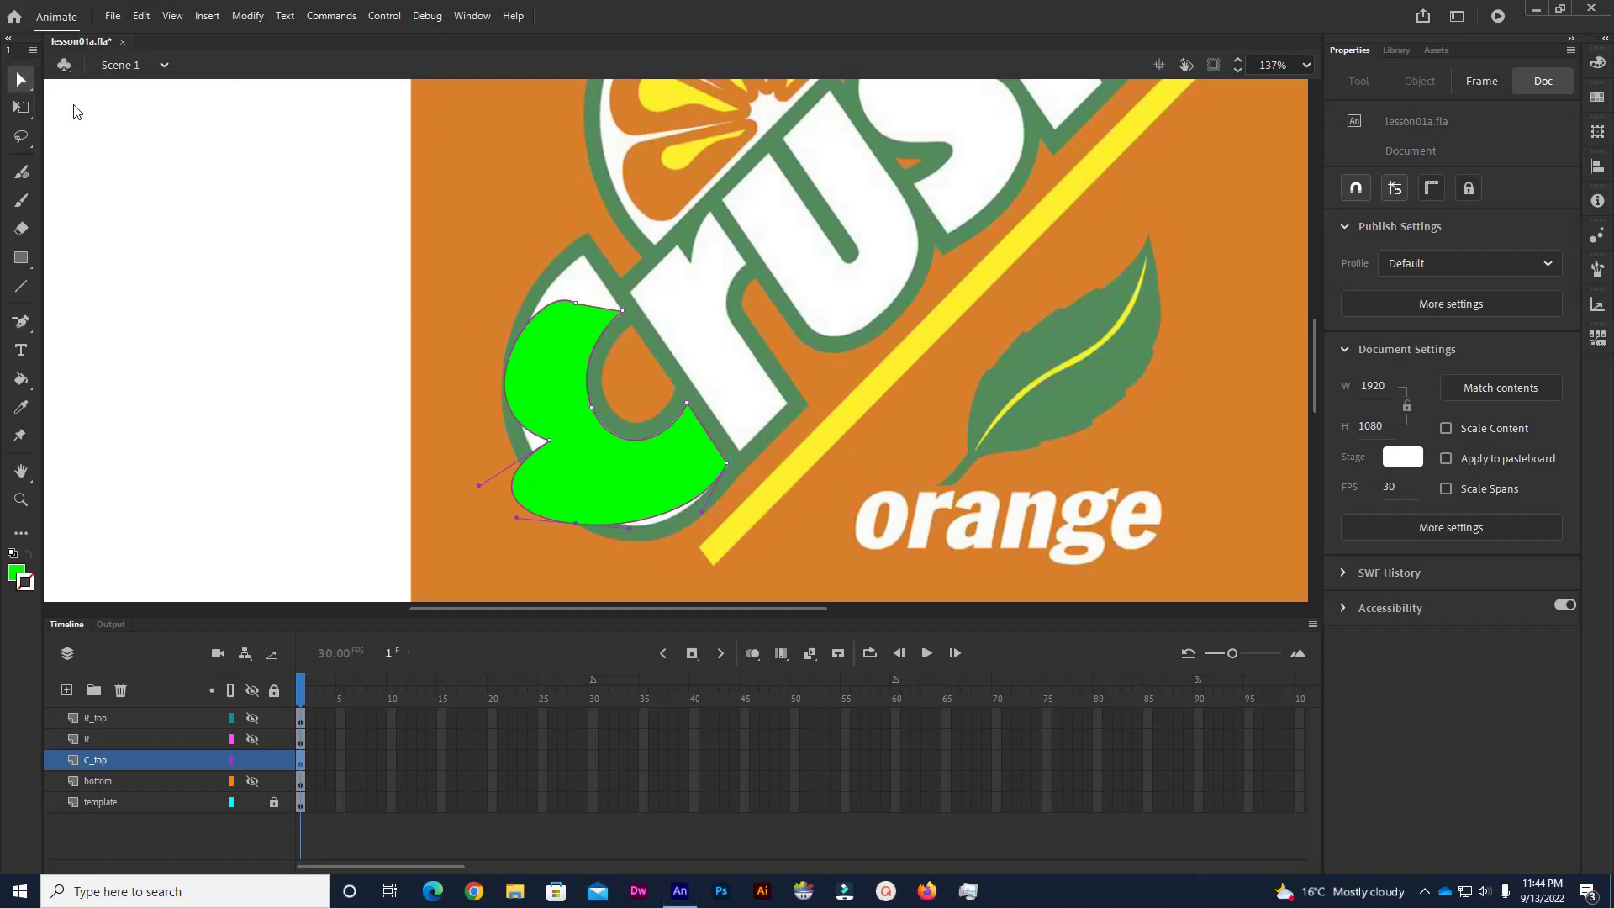
left_click(577, 306)
left_click_drag(577, 307, 383, 266)
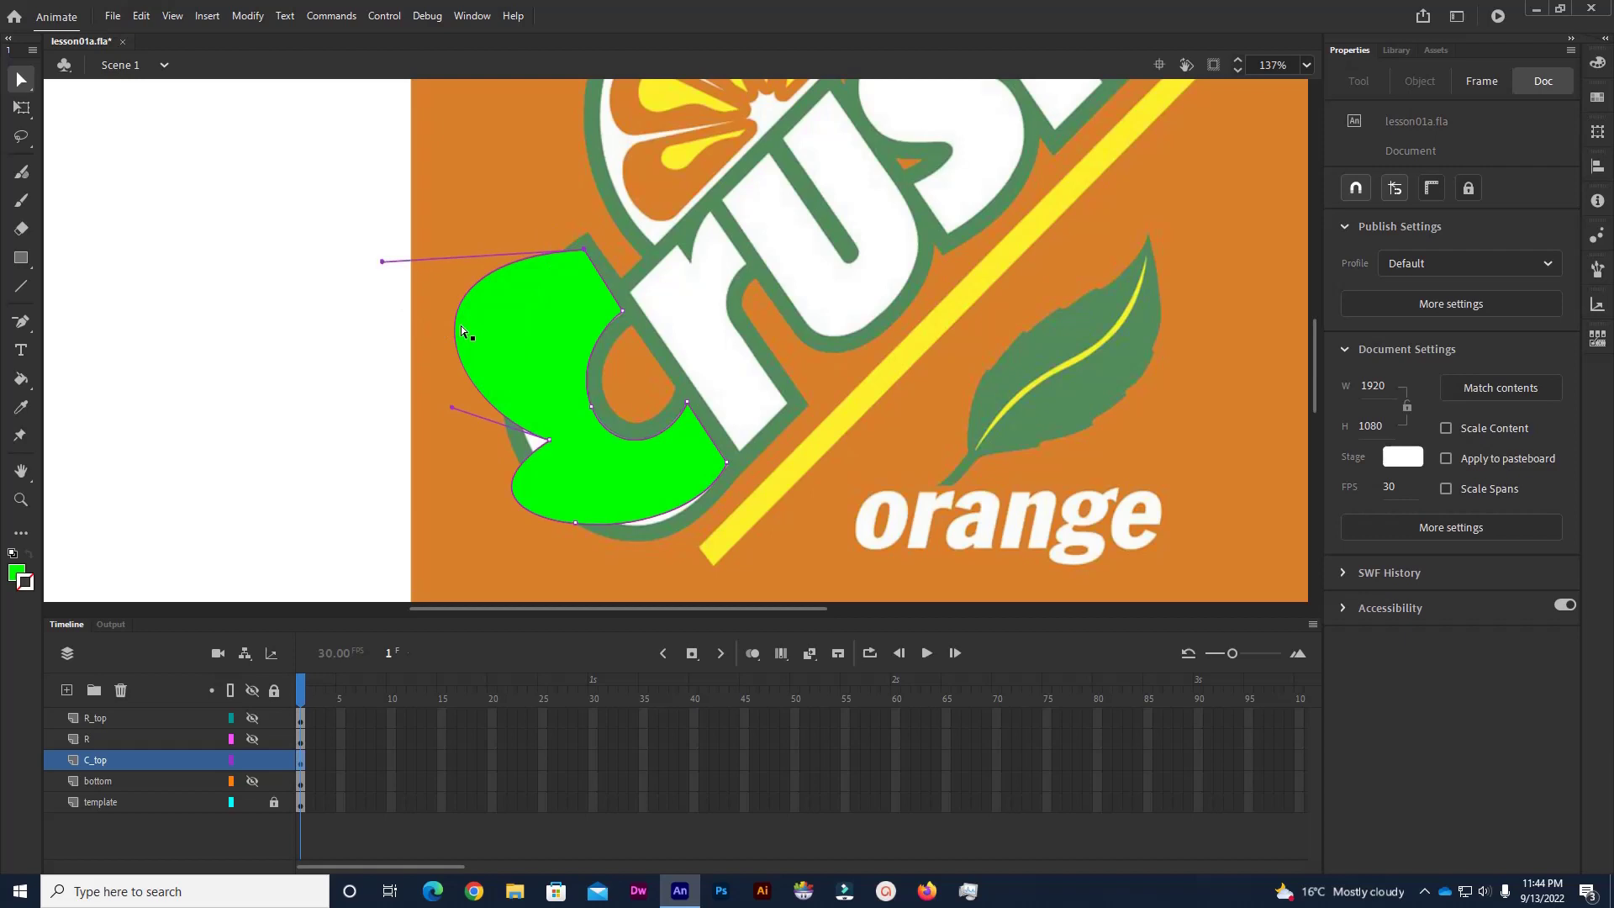
mouse_move(458, 330)
left_mouse_down()
mouse_move(474, 331)
mouse_move(448, 339)
left_mouse_up()
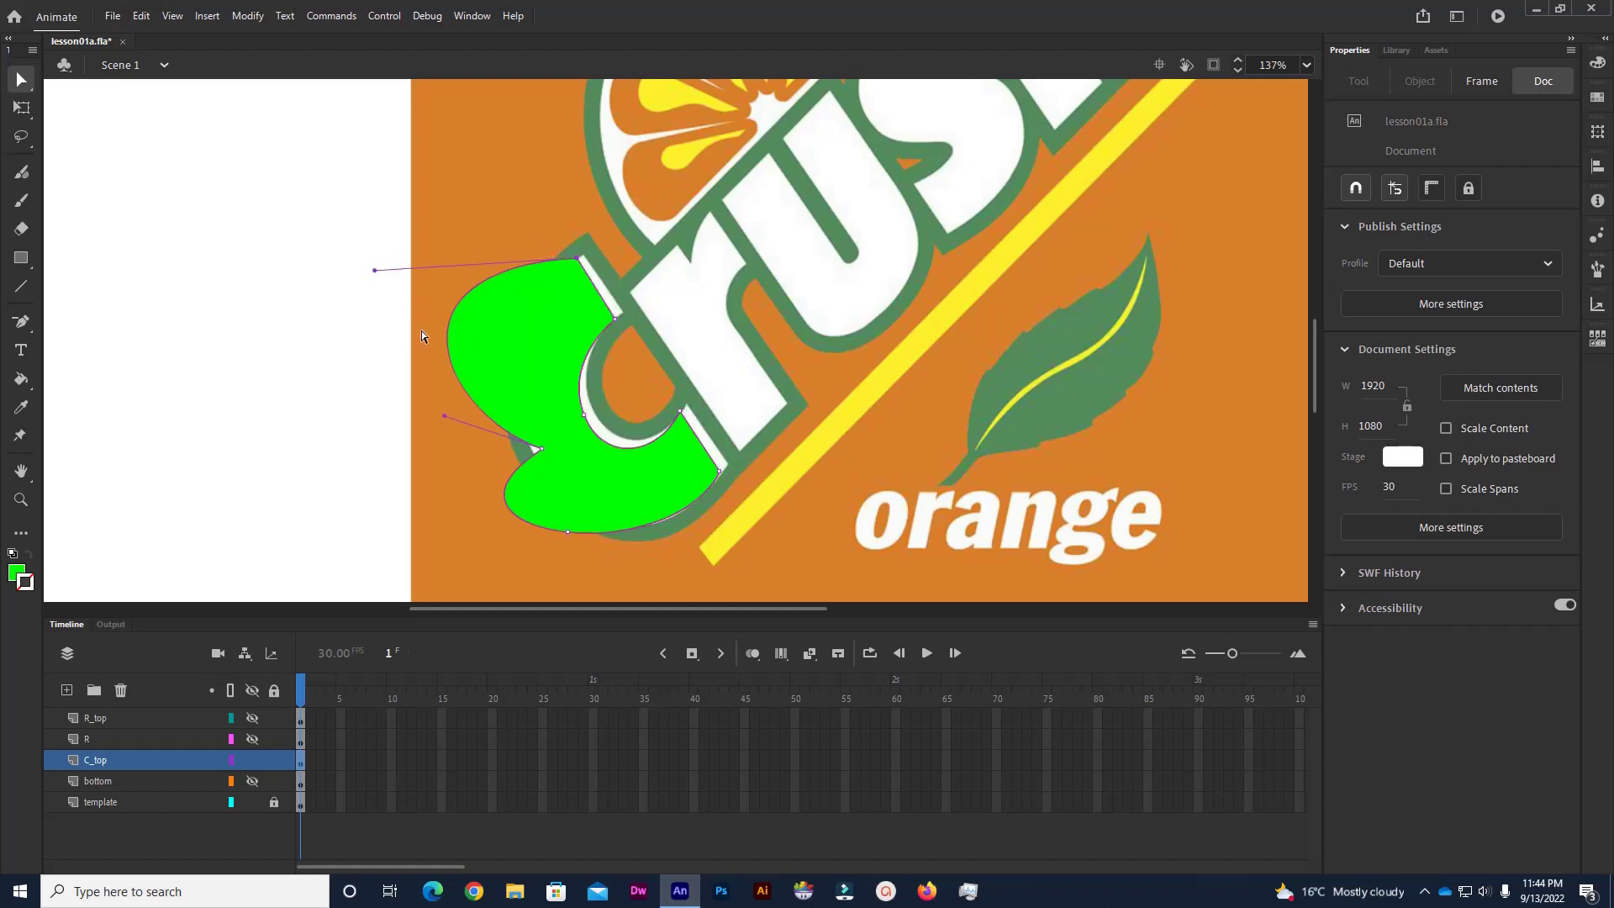
- With the Selection Tool, bend the left and inner edges and pull the right edges into pointed tips
left_click(19, 77)
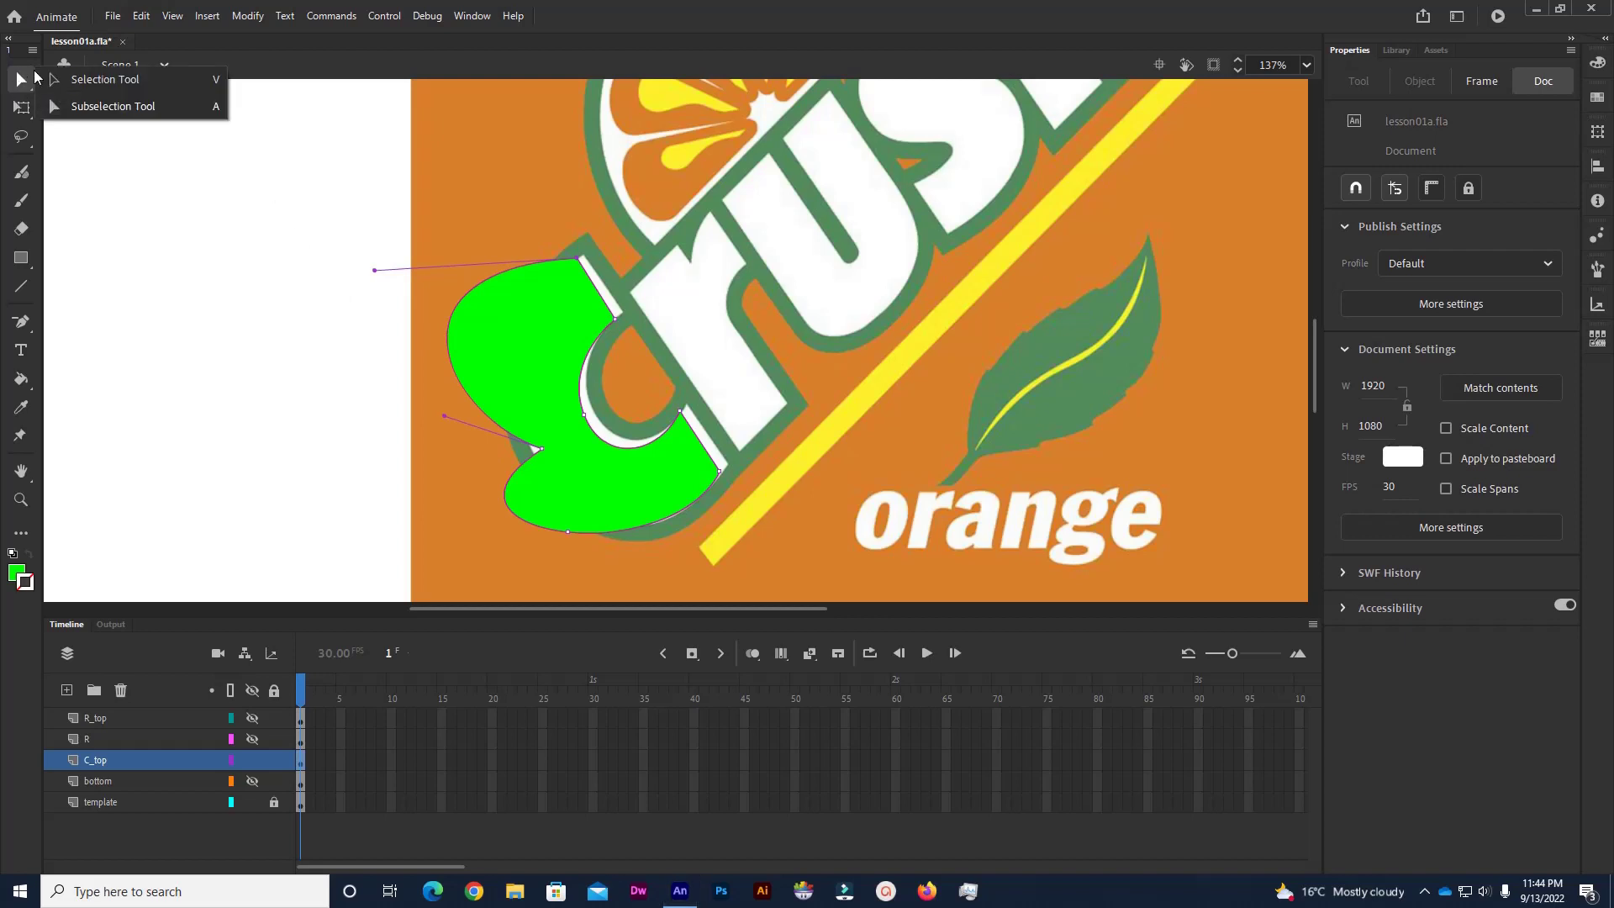
left_click(65, 78)
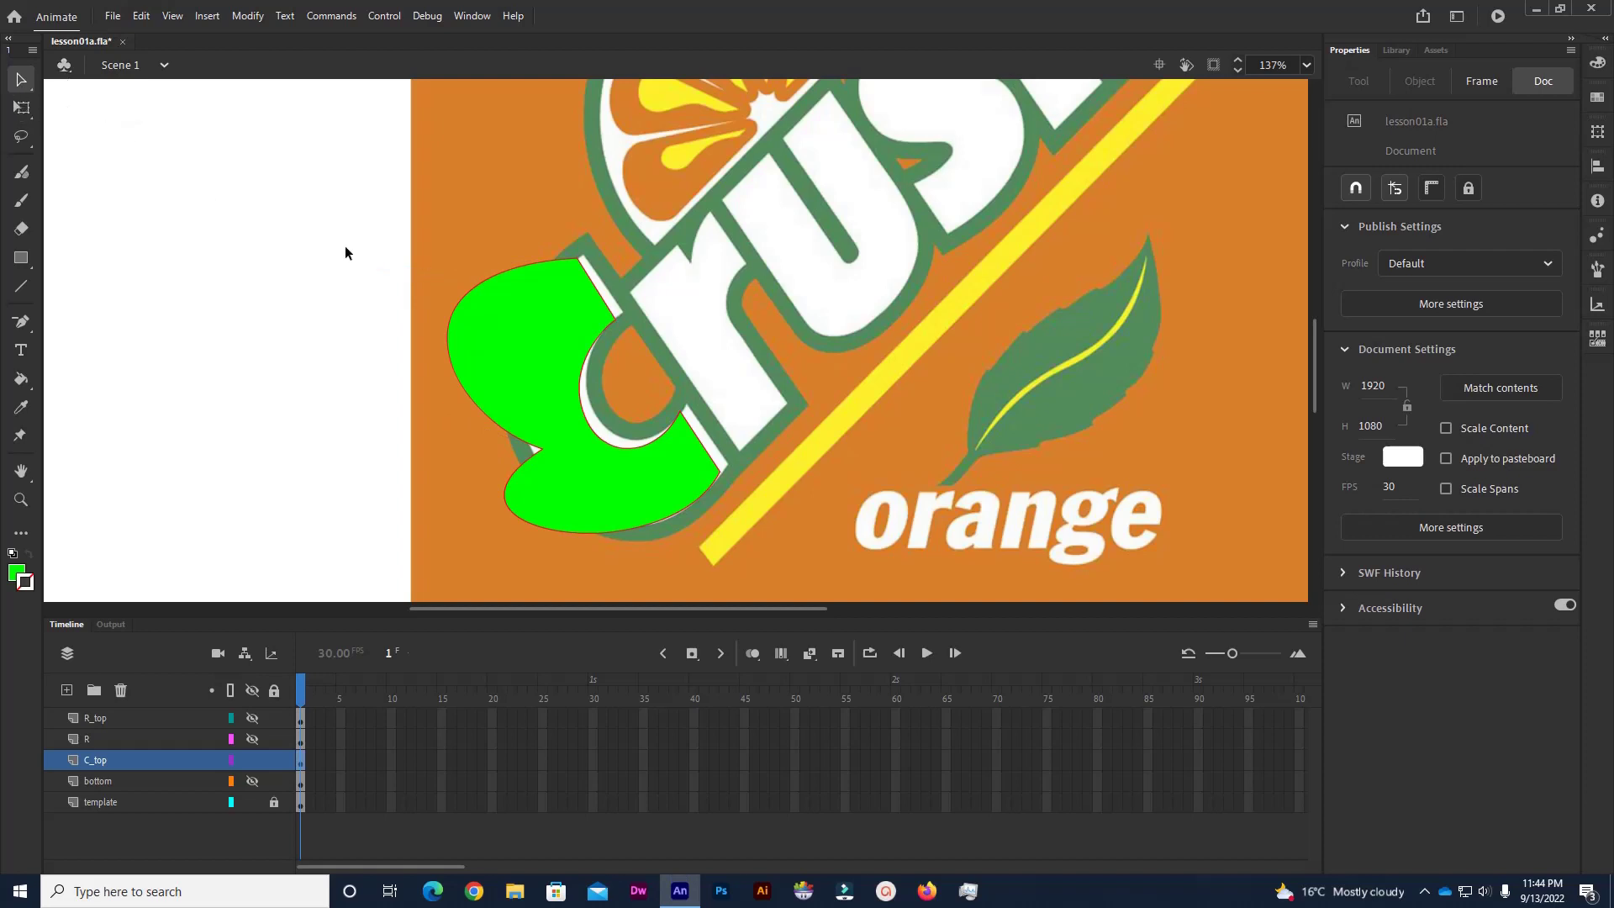
mouse_move(452, 309)
left_mouse_down()
mouse_move(533, 327)
mouse_move(493, 306)
mouse_move(482, 227)
mouse_move(447, 231)
mouse_move(431, 339)
mouse_move(392, 373)
mouse_move(442, 269)
mouse_move(486, 326)
mouse_move(407, 311)
mouse_move(454, 395)
mouse_move(497, 317)
mouse_move(383, 313)
mouse_move(427, 311)
left_mouse_up()
left_click_drag(584, 421, 550, 394)
left_click_drag(595, 284, 653, 238)
left_click_drag(707, 457, 767, 359)
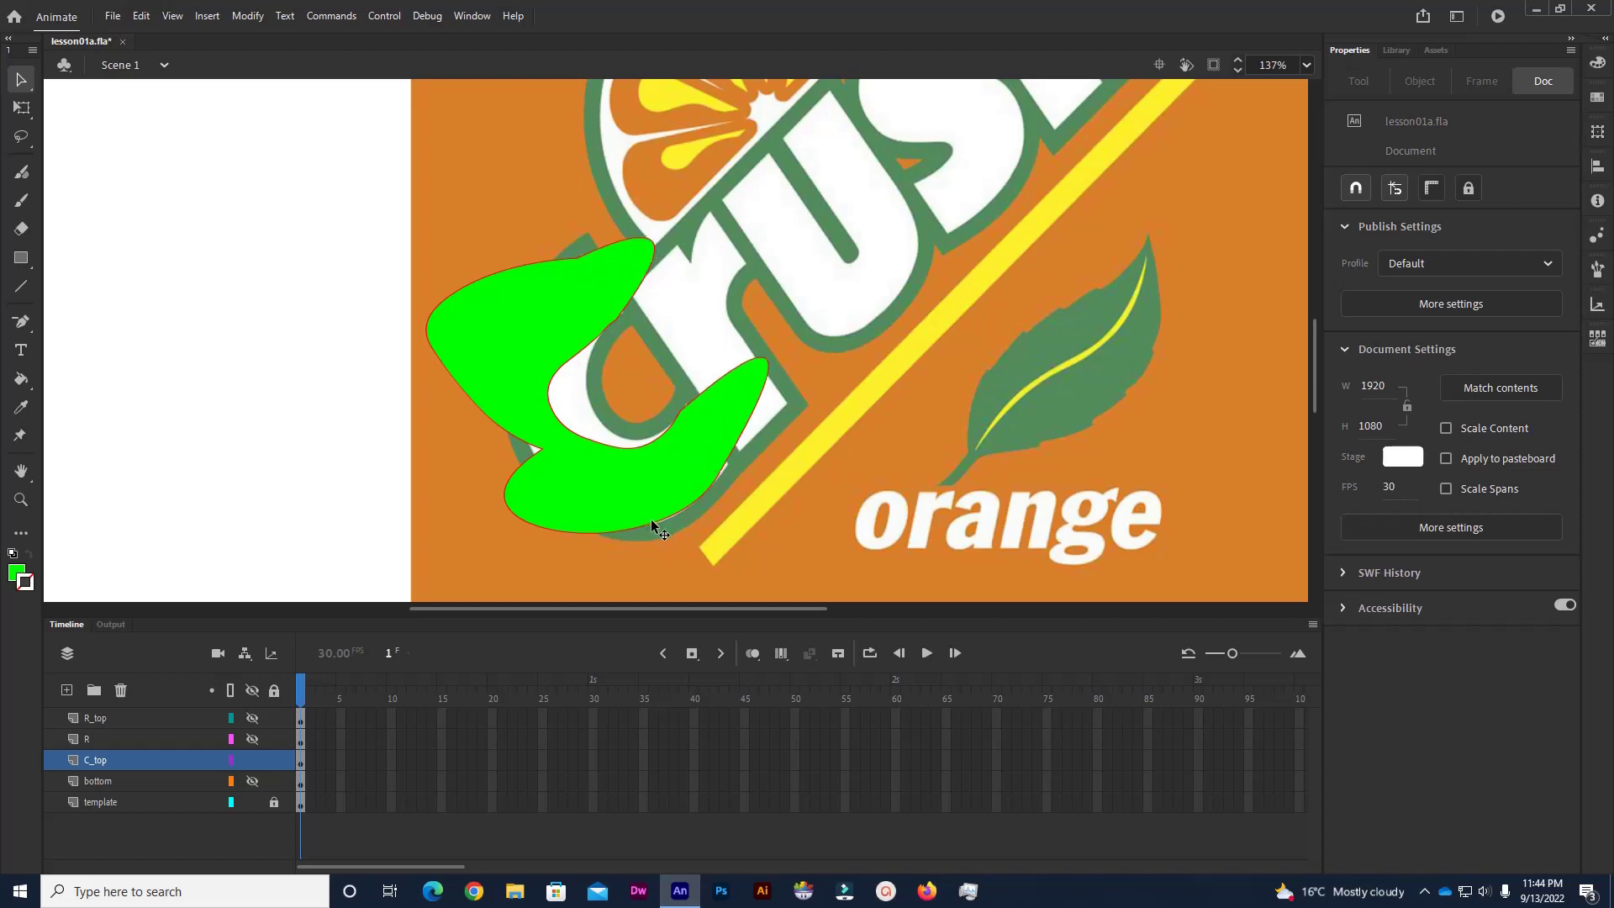
- Curve the bottom edge up and stretch the lower-left and left edges into long leftward points
left_click_drag(653, 525, 636, 472)
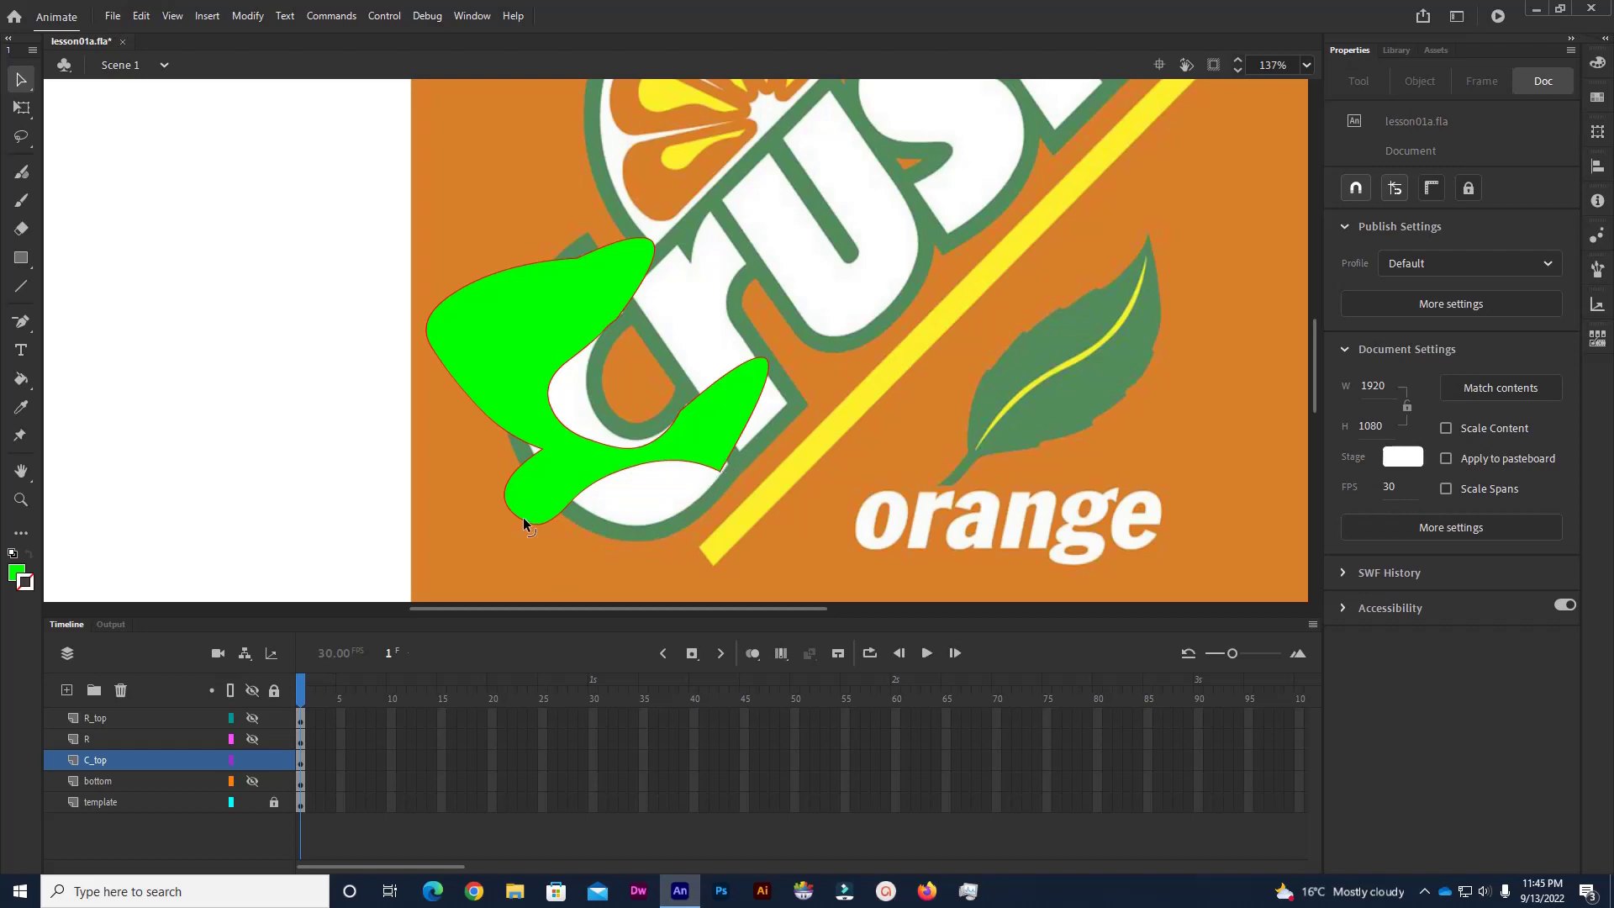
left_click_drag(523, 523, 290, 506)
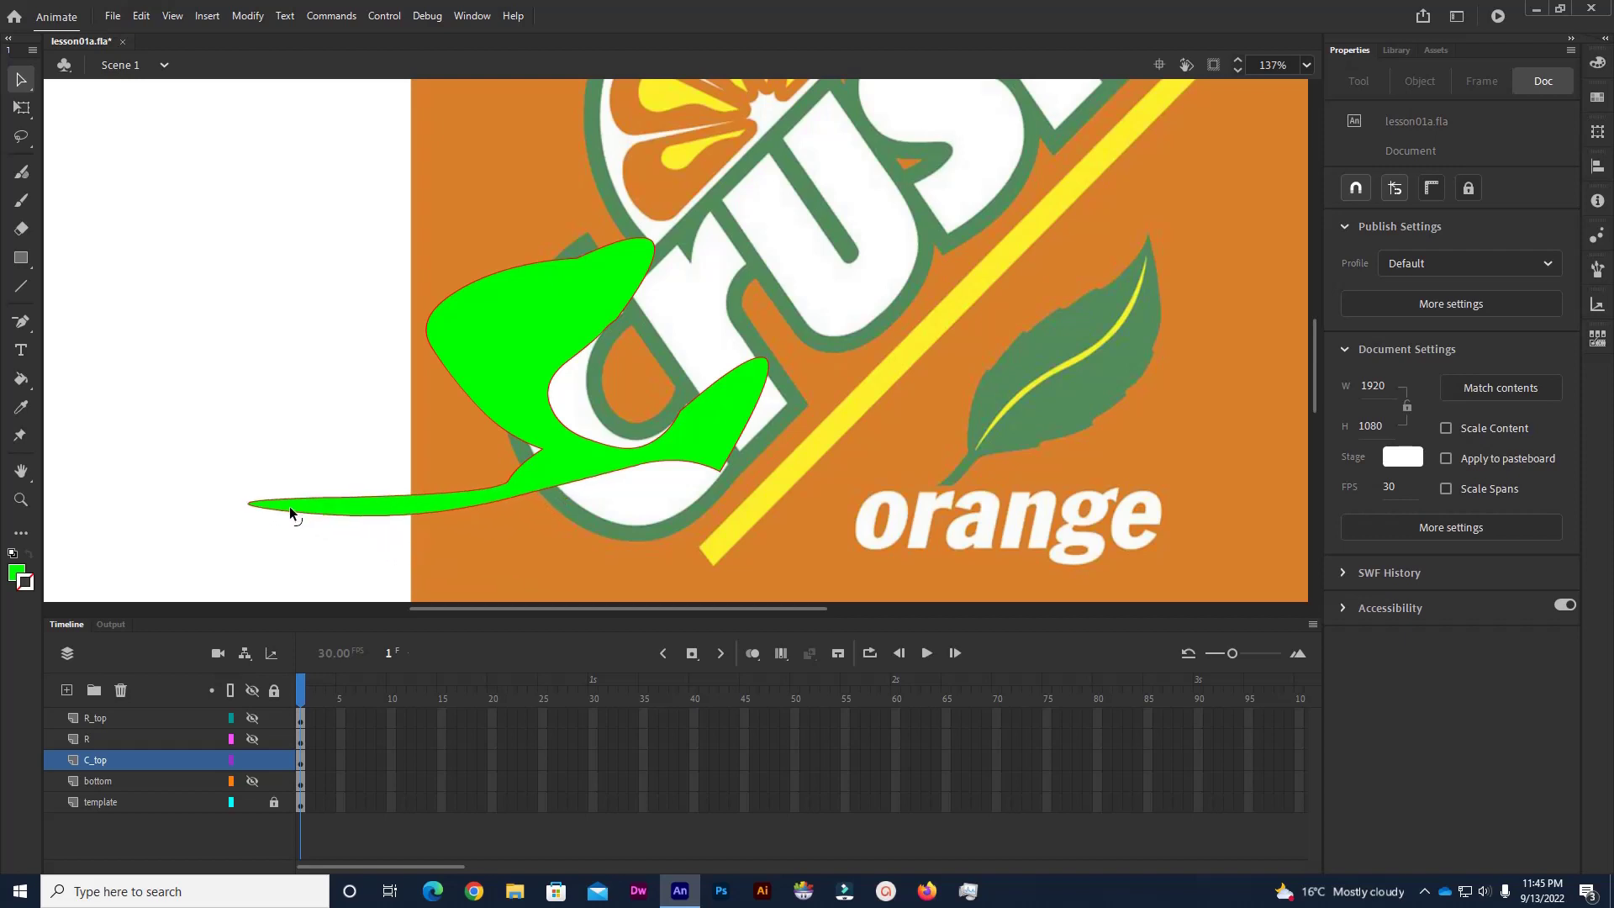
left_click_drag(448, 370, 290, 376)
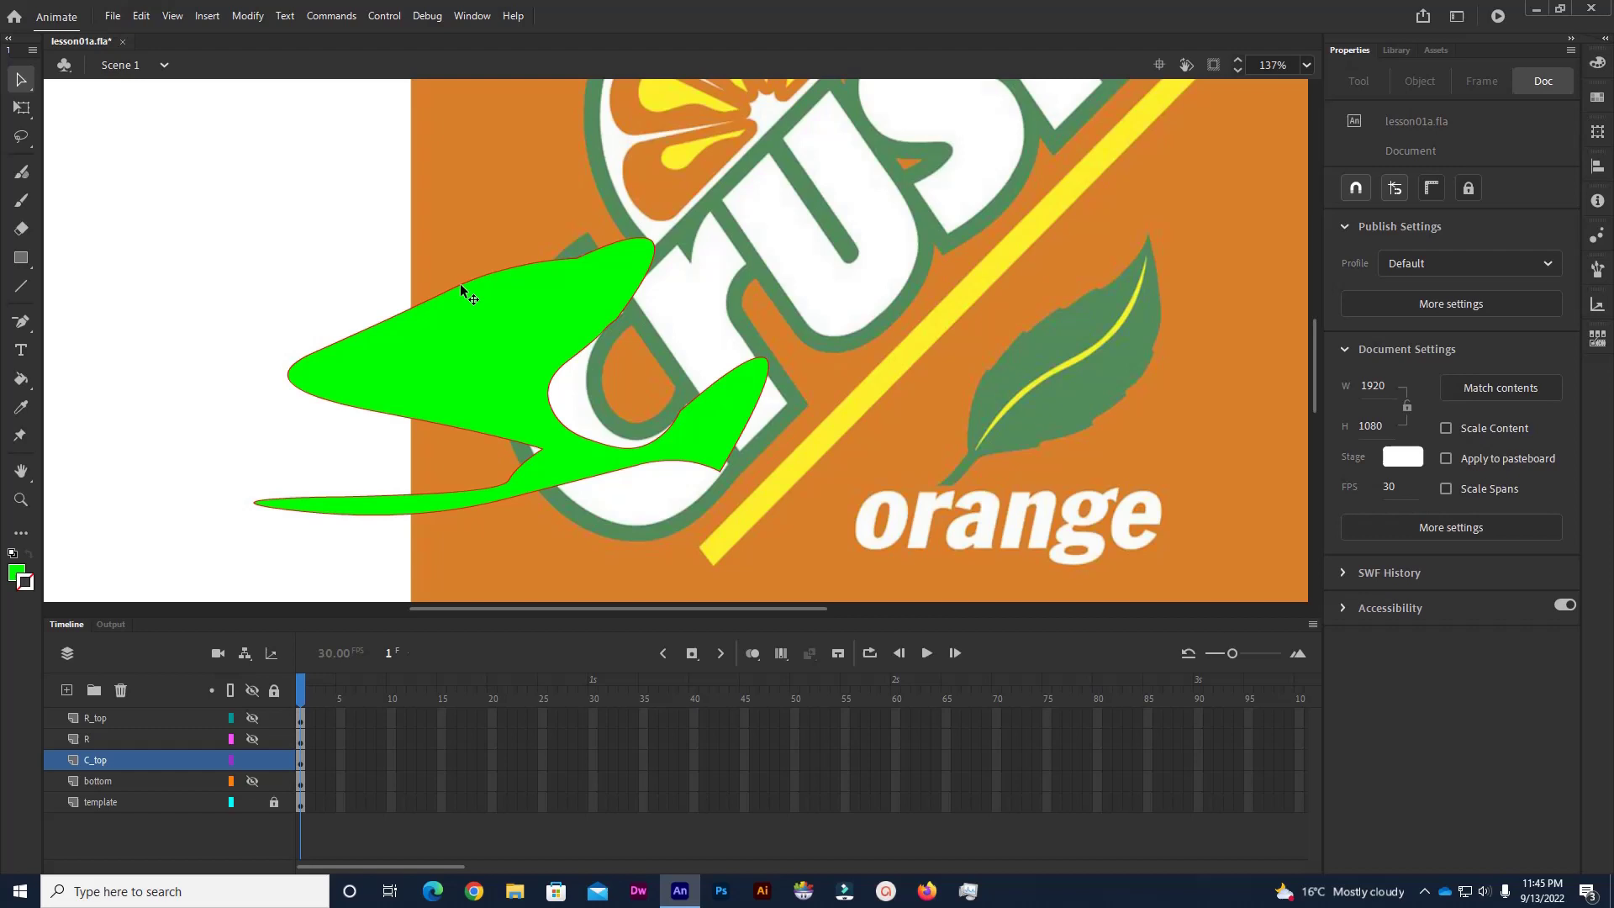
left_click_drag(468, 288, 490, 333)
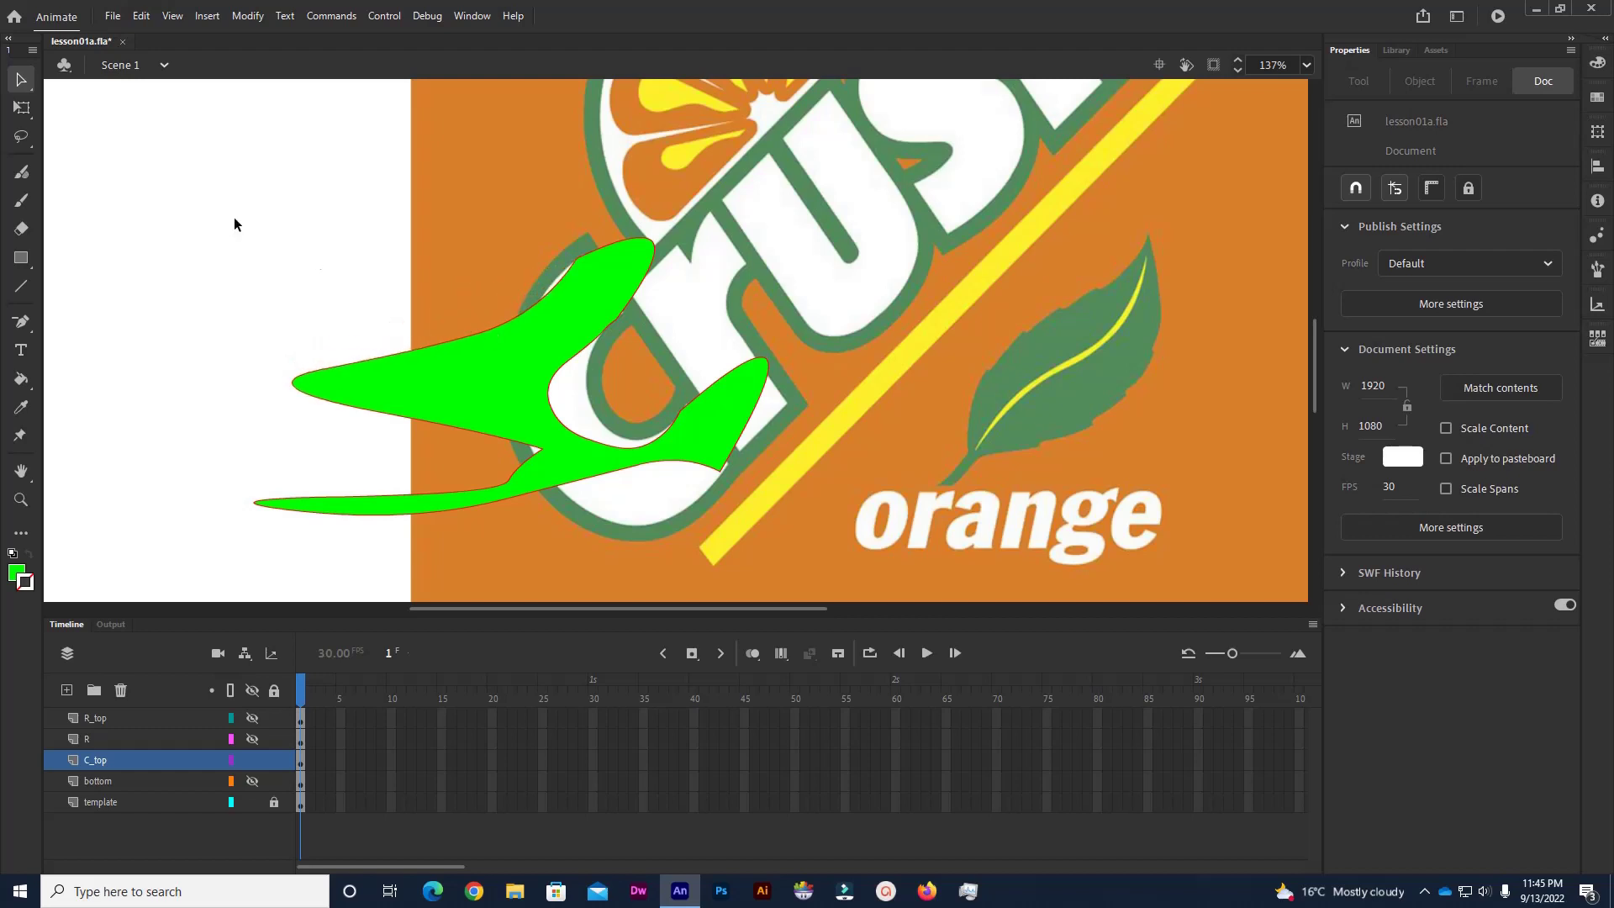
- Expose the shape's anchors and drag the top anchor's handle up-left to raise a curved lobe
left_click(21, 81)
left_click(67, 107)
left_click(455, 347)
left_click(476, 334)
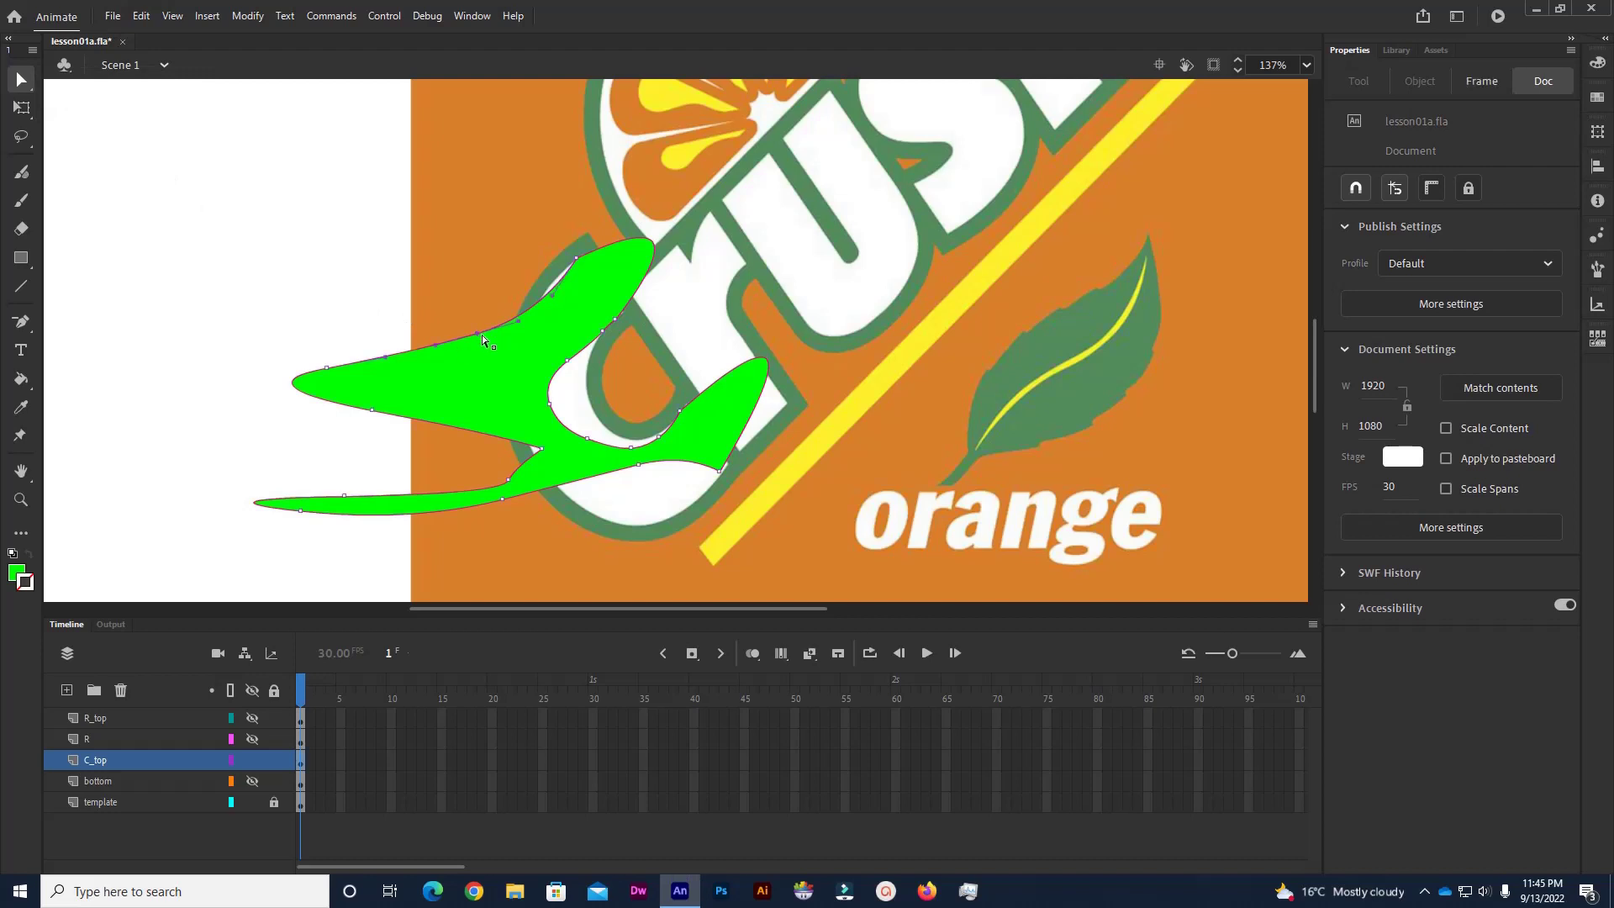
left_click(577, 260)
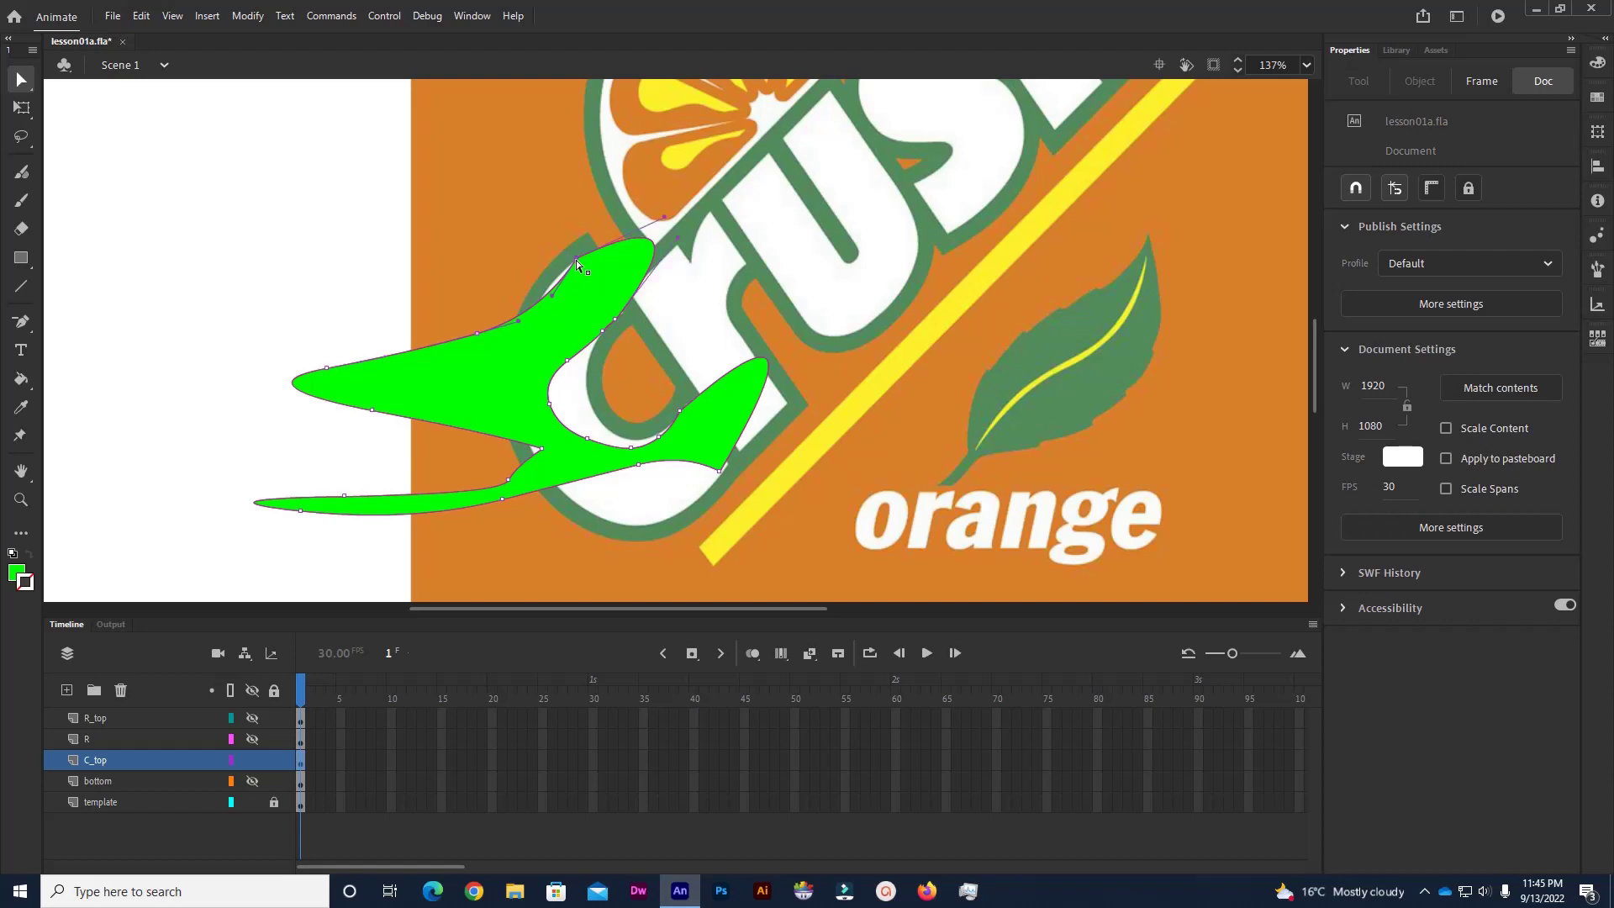
left_click(613, 325)
left_click_drag(552, 295, 450, 209)
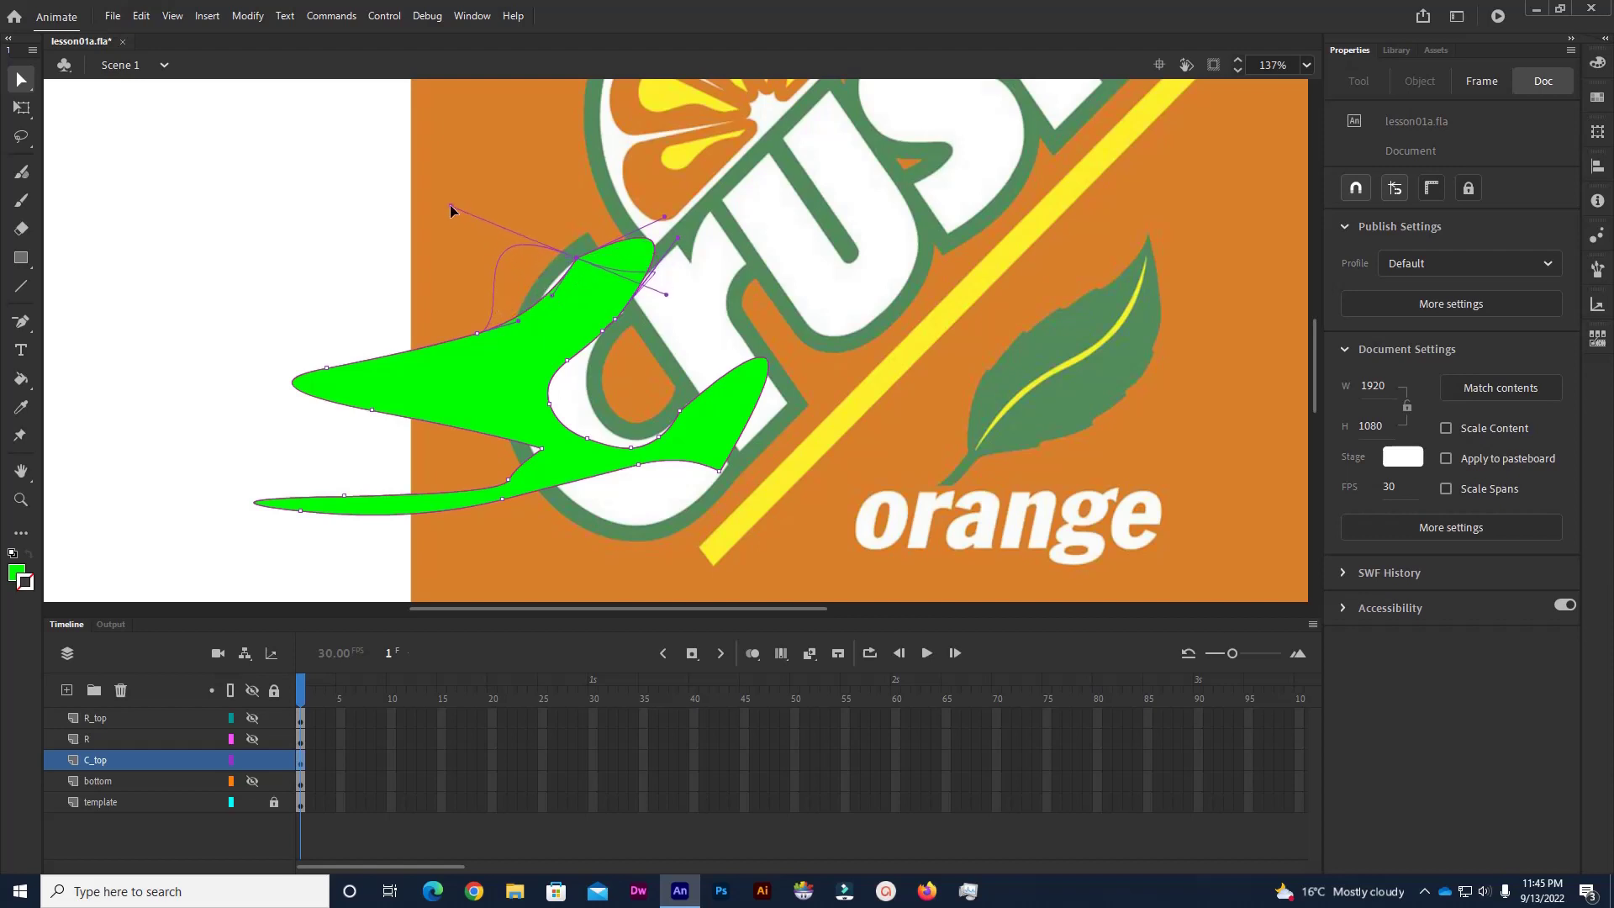